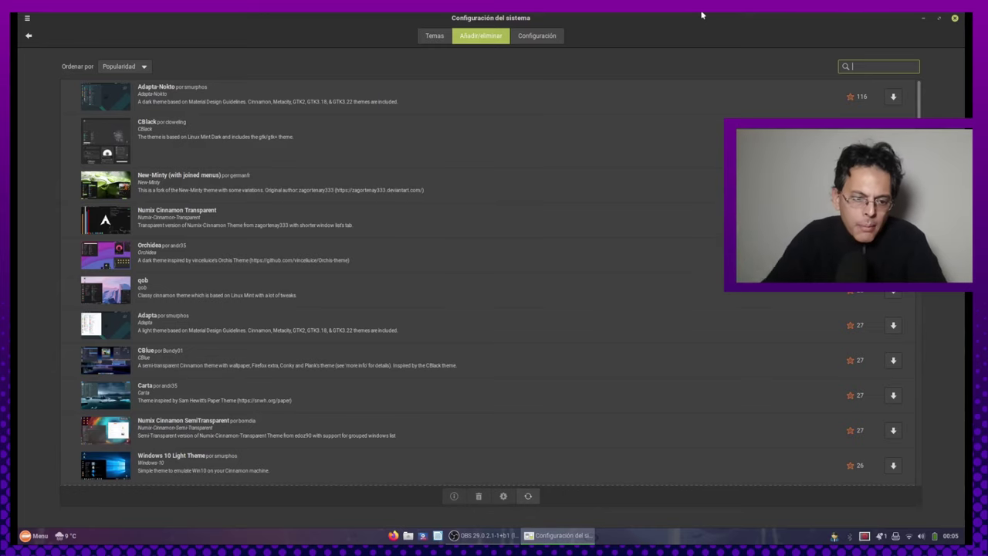
- Browse the downloadable Cinnamon themes sorted by popularity
{"action": "scroll", "coordinate": [491, 154], "scroll_direction": "down", "scroll_amount": 15}
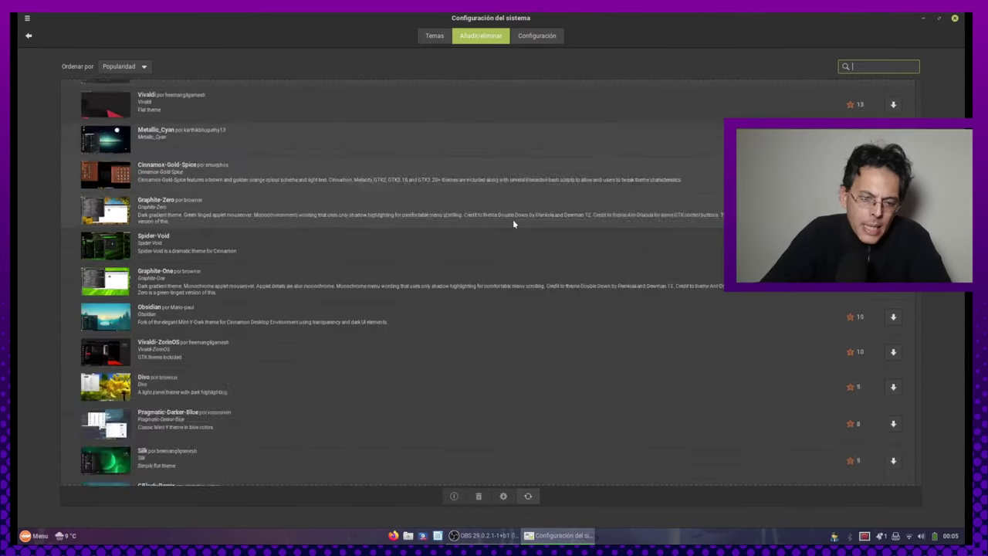
{"action": "scroll", "coordinate": [516, 223], "scroll_direction": "down", "scroll_amount": 20}
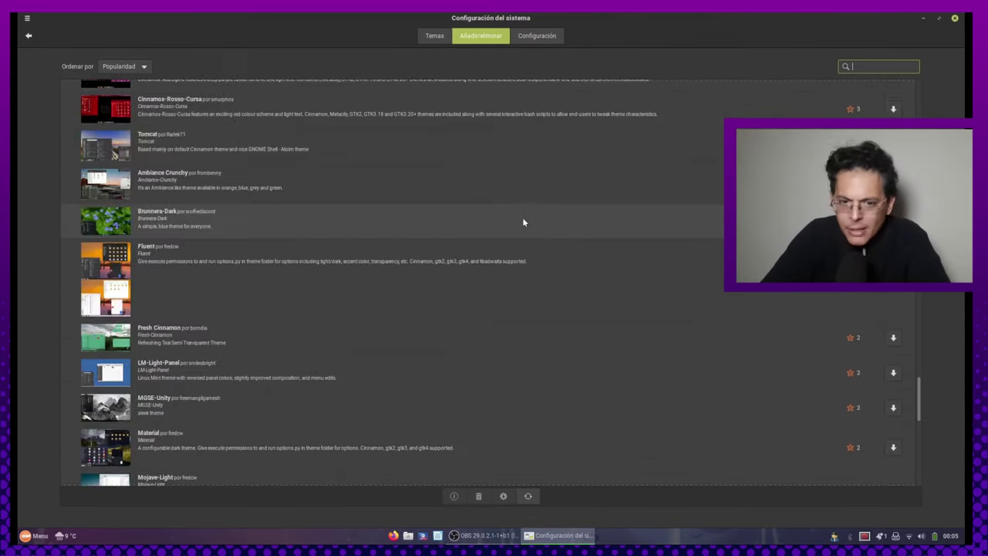
{"action": "scroll", "coordinate": [523, 223], "scroll_direction": "down", "scroll_amount": 5}
{"action": "scroll", "coordinate": [545, 238], "scroll_direction": "up", "scroll_amount": 4}
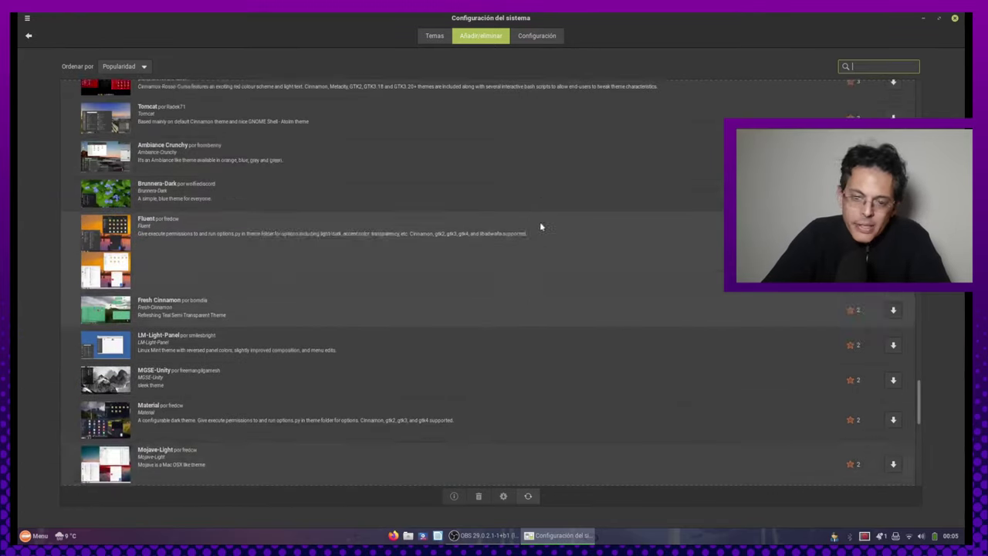
{"action": "scroll", "coordinate": [541, 224], "scroll_direction": "up", "scroll_amount": 10}
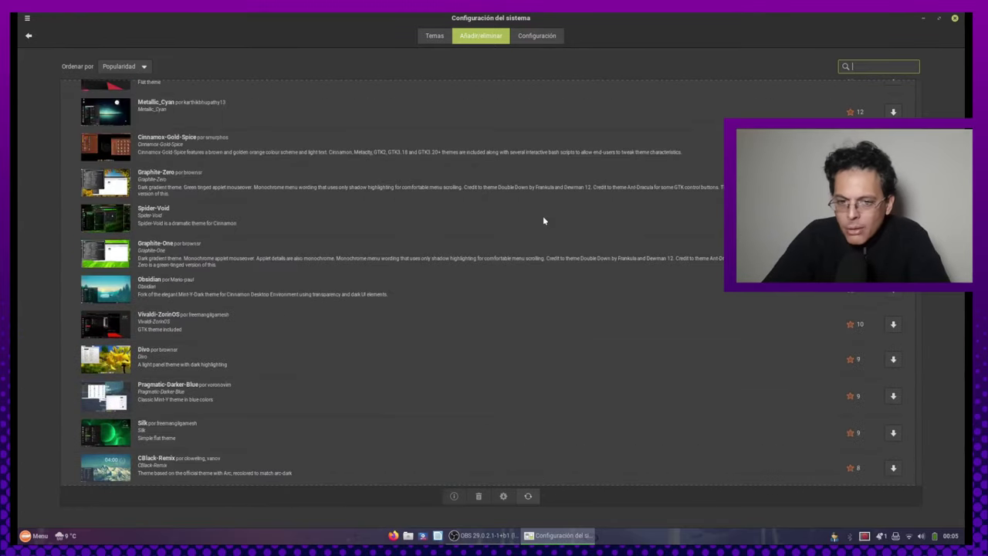
{"action": "scroll", "coordinate": [543, 220], "scroll_direction": "up", "scroll_amount": 15}
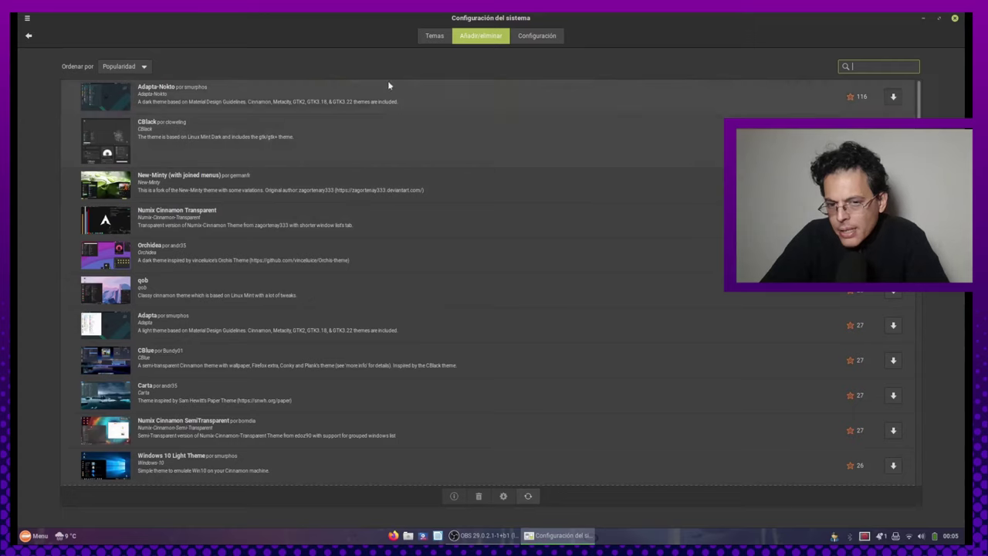
- Review the theme configuration options, then return to the settings overview and close the system settings
{"action": "left_click", "coordinate": [539, 35]}
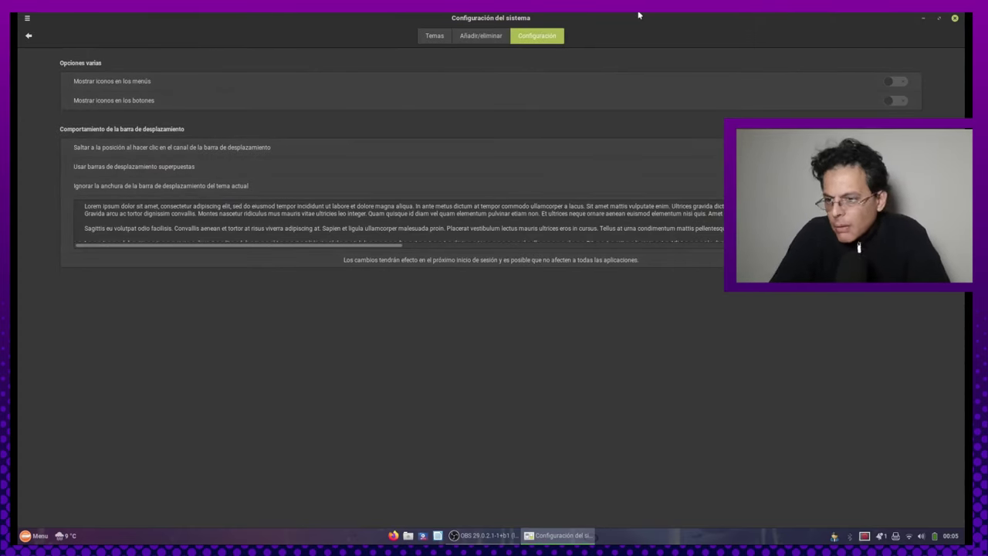
{"action": "left_click", "coordinate": [28, 36]}
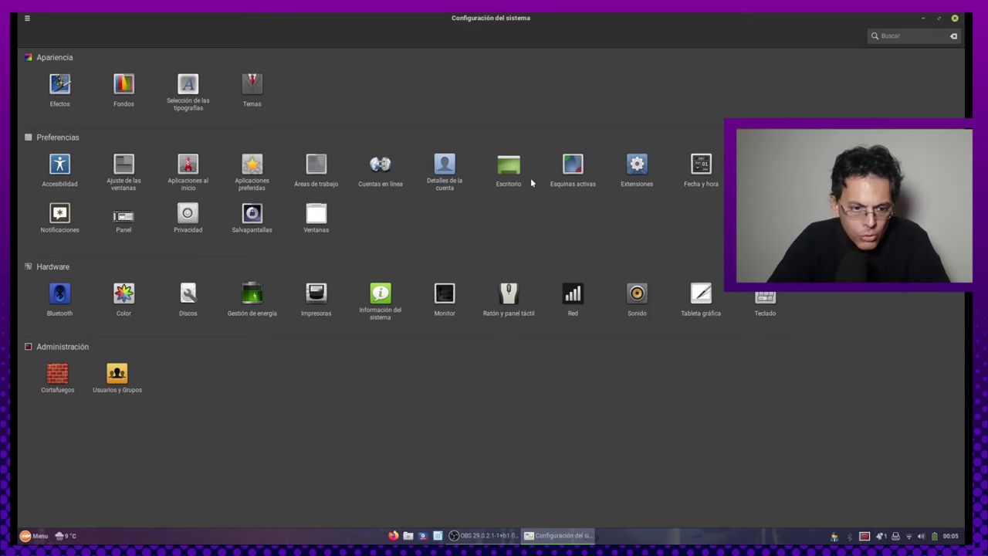
{"action": "left_click", "coordinate": [955, 18]}
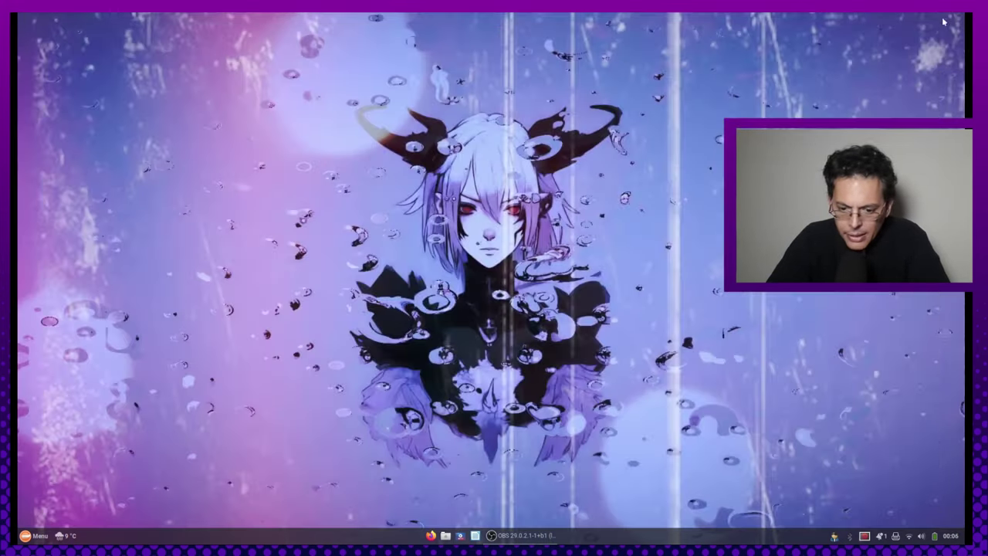
- Open the desktop background chooser from the desktop and select the Baranda.png wallpaper
{"action": "right_click", "coordinate": [512, 186]}
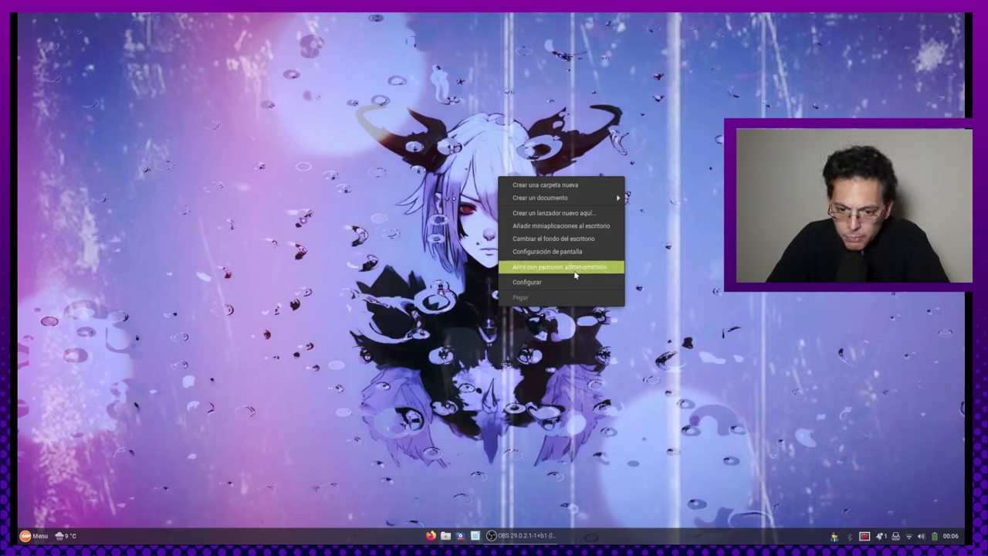
{"action": "left_click", "coordinate": [590, 242]}
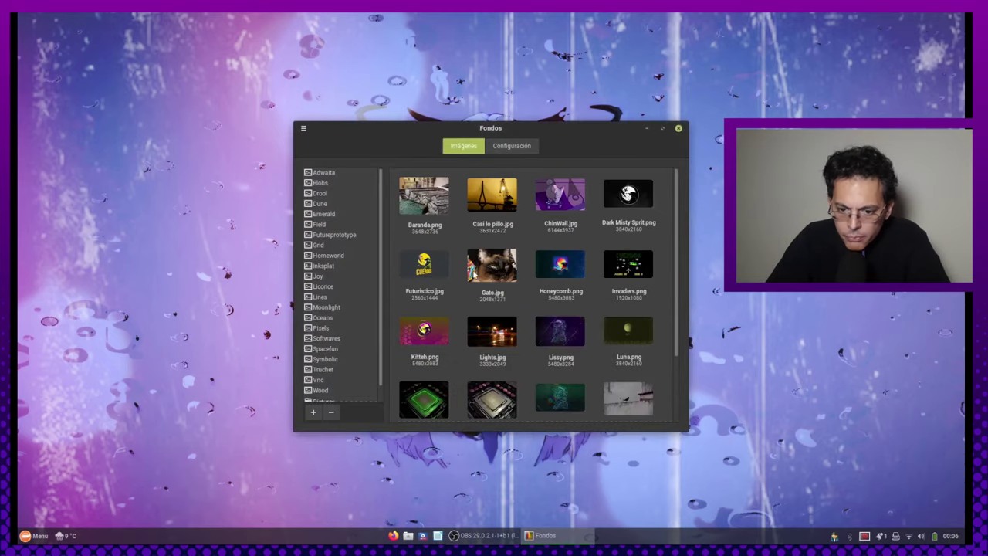
{"action": "left_click", "coordinate": [440, 205]}
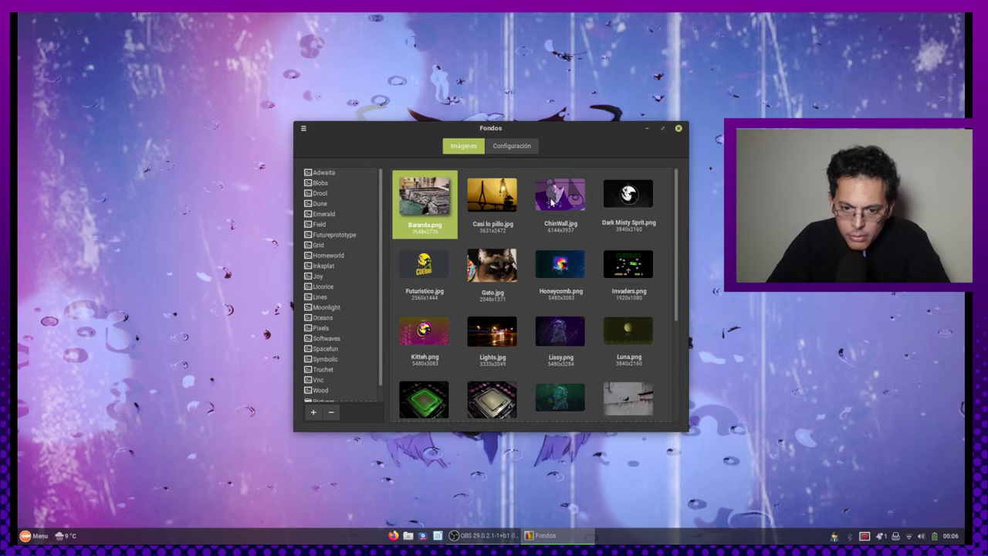
- Preview further wallpapers one after another, from Dark Misty Sprit.png through Honeycomb.png and Kitteh.png to Lissy.png
{"action": "key", "text": "Right"}
{"action": "key", "text": "Right"}
{"action": "key", "text": "Right"}
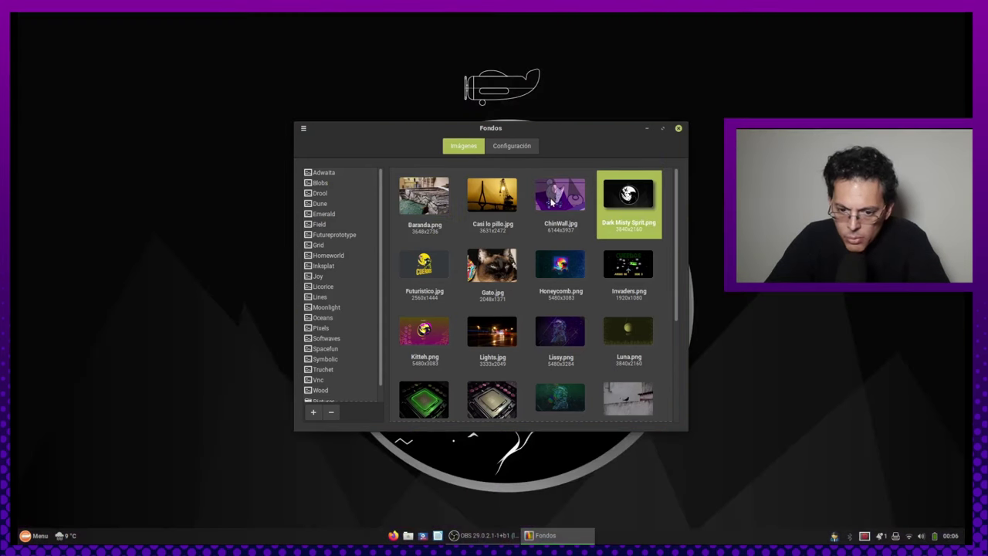
{"action": "key", "text": "Down"}
{"action": "key", "text": "Left"}
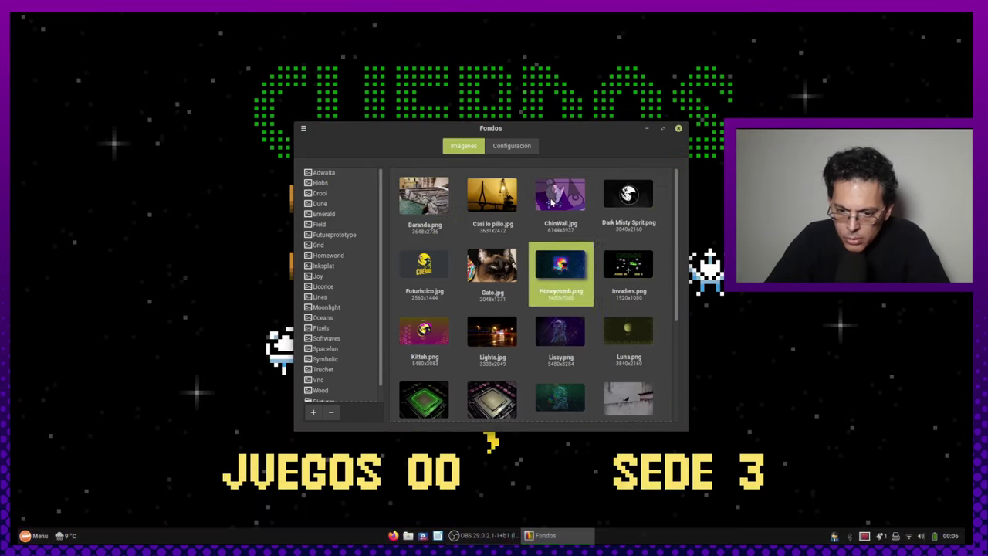
{"action": "key", "text": "Left"}
{"action": "key", "text": "Left"}
{"action": "key", "text": "Down"}
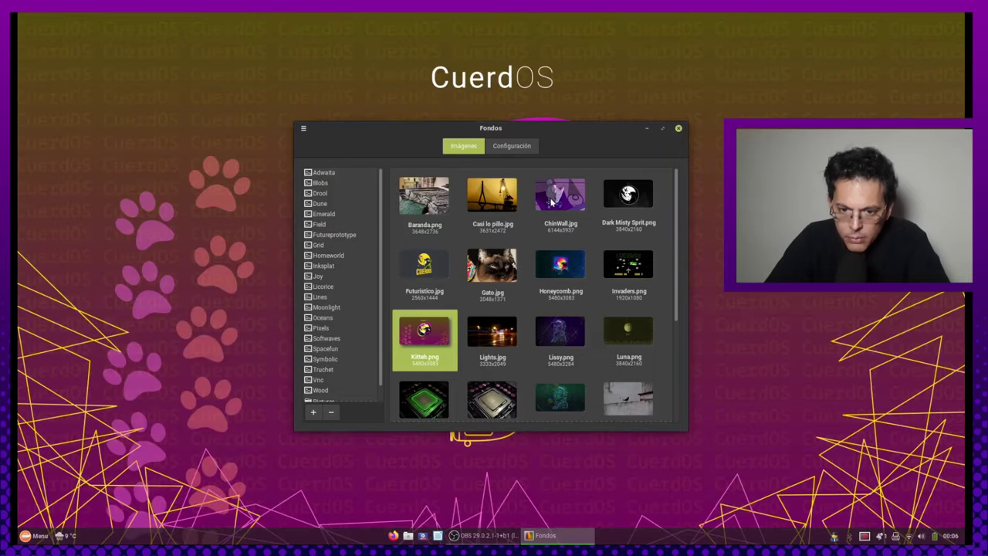
{"action": "key", "text": "Right"}
{"action": "key", "text": "Right"}
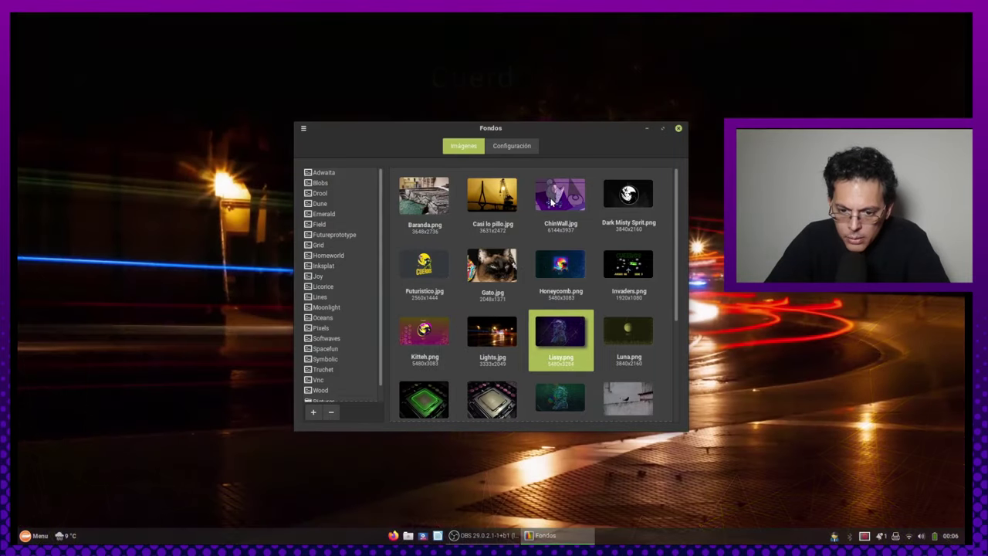
- Try the wallpapers Telescopio de Yelen…, Super Luna.jpg and Sakura Land.png, shifting the chooser window to view the background
{"action": "scroll", "coordinate": [628, 330], "scroll_direction": "down", "scroll_amount": 4}
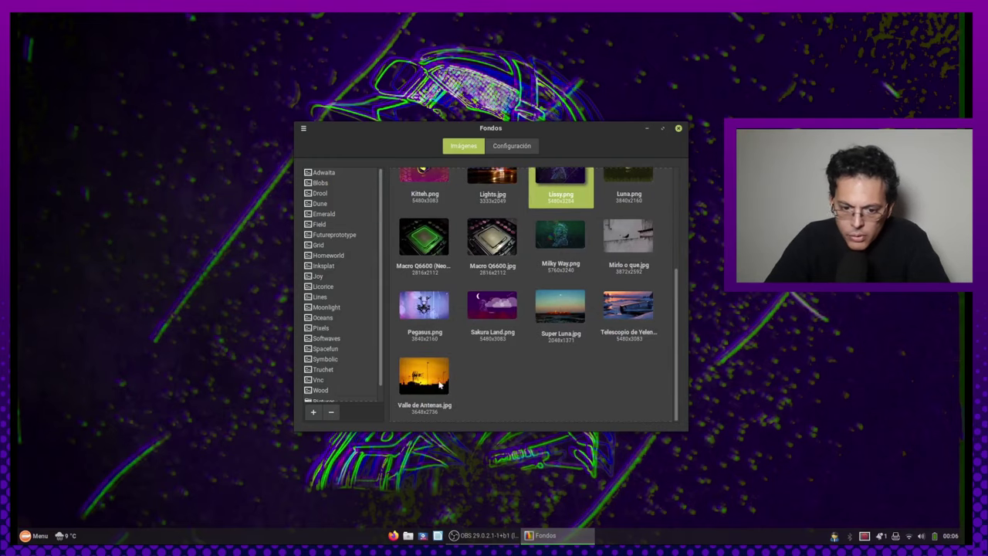
{"action": "left_click", "coordinate": [639, 312]}
{"action": "left_click_drag", "start_coordinate": [581, 129], "coordinate": [550, 90]}
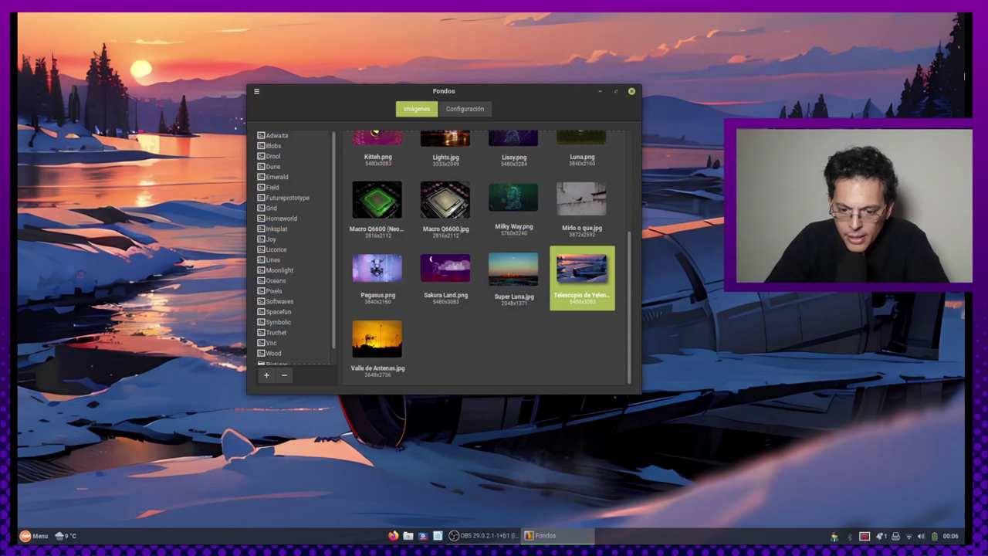
{"action": "left_click", "coordinate": [509, 280]}
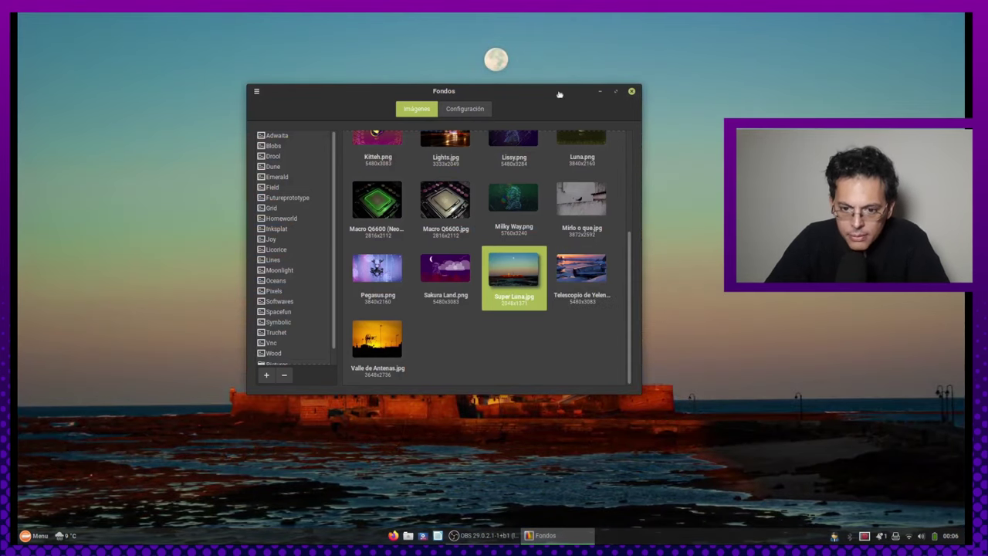
{"action": "left_click_drag", "start_coordinate": [560, 94], "coordinate": [587, 123]}
{"action": "left_click", "coordinate": [442, 309]}
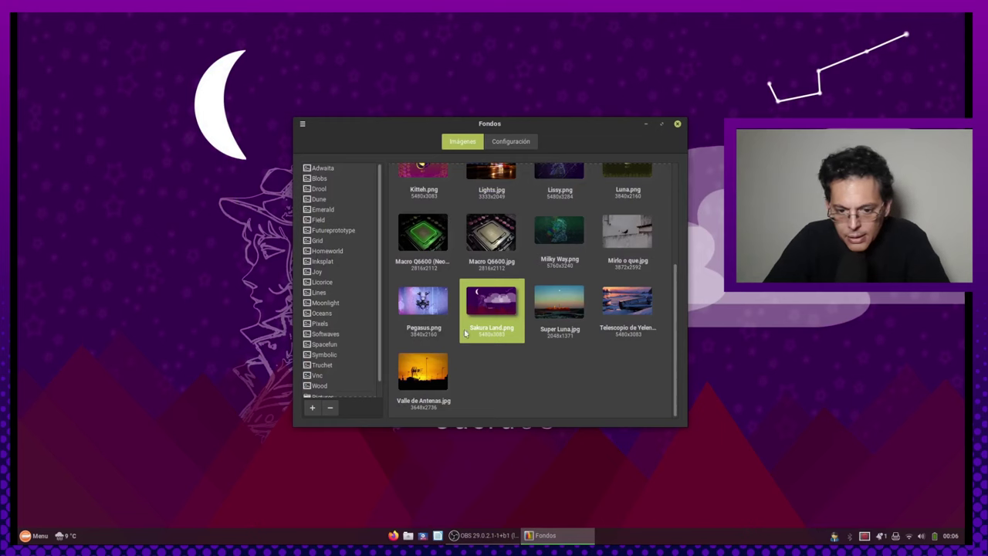
- Try the Baranda.png and Futuristico.jpg wallpapers from the Cessna folder as the desktop background
{"action": "scroll", "coordinate": [466, 334], "scroll_direction": "up", "scroll_amount": 5}
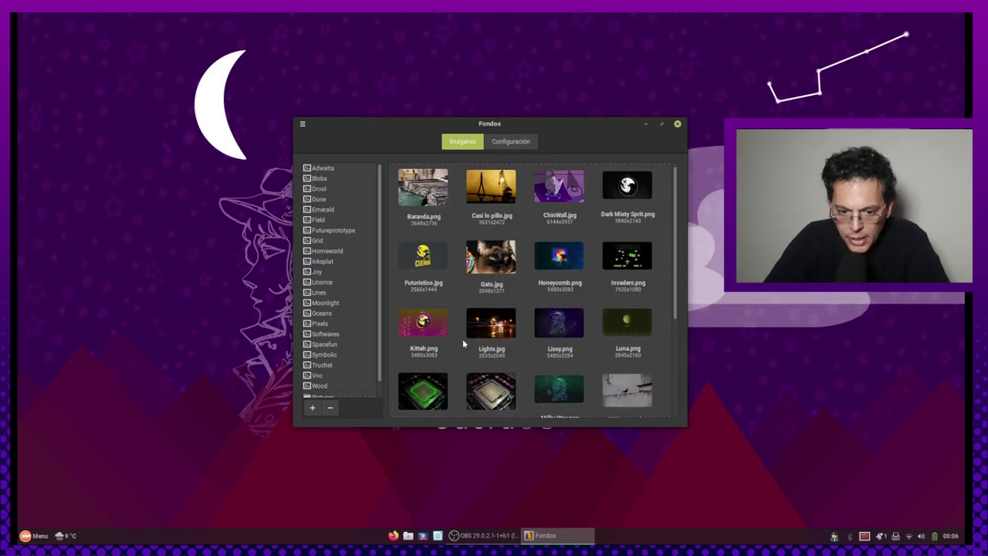
{"action": "left_click", "coordinate": [427, 197]}
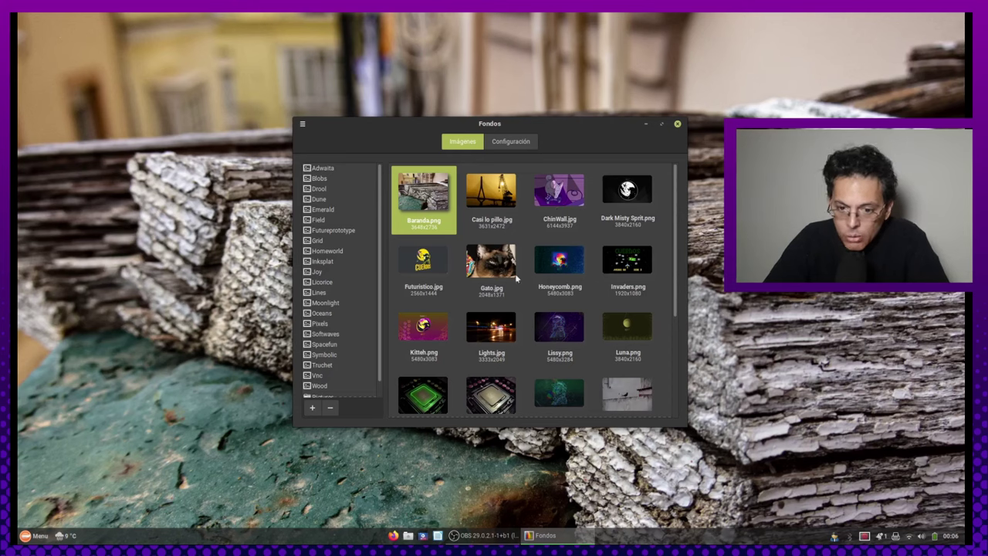
{"action": "scroll", "coordinate": [498, 300], "scroll_direction": "down", "scroll_amount": 5}
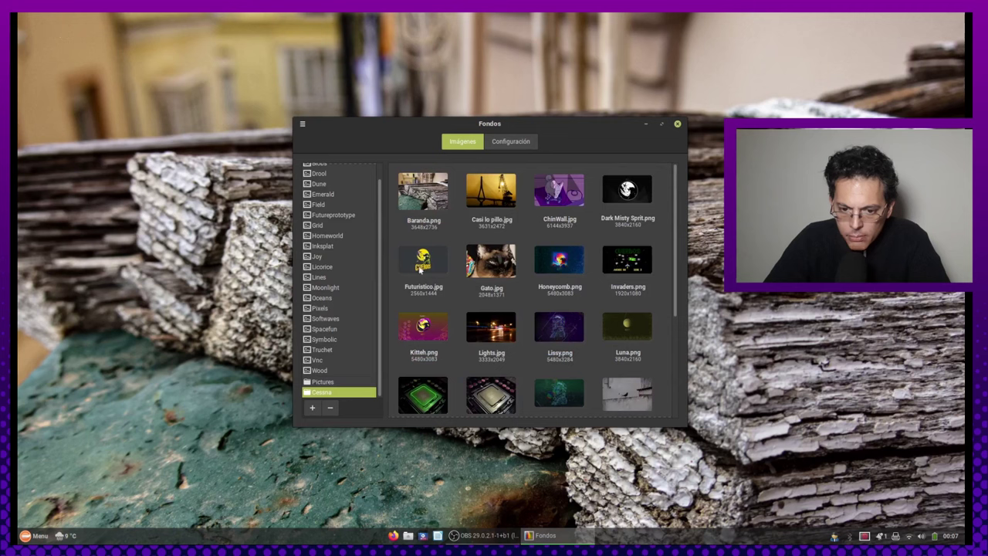
{"action": "scroll", "coordinate": [573, 280], "scroll_direction": "down", "scroll_amount": 1}
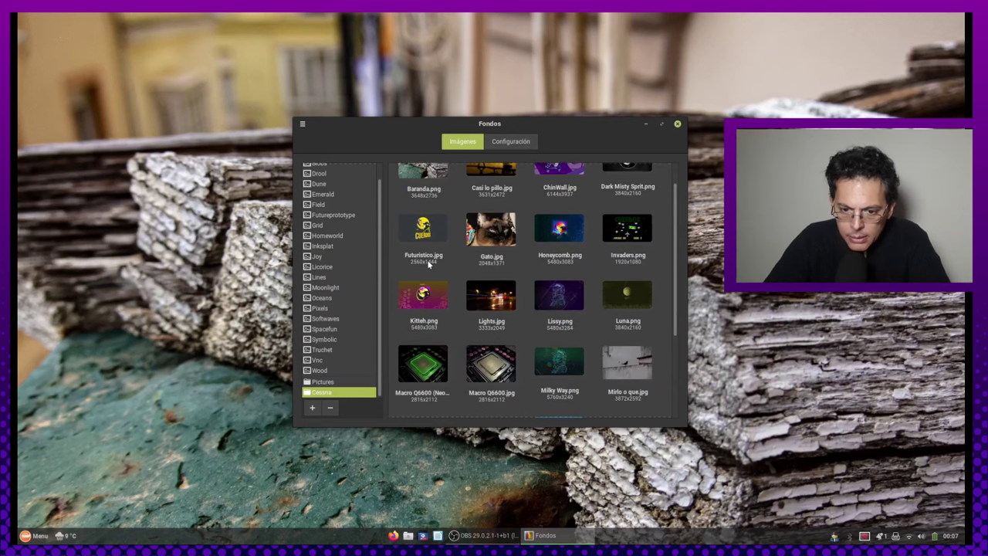
{"action": "scroll", "coordinate": [428, 264], "scroll_direction": "down", "scroll_amount": 1}
{"action": "left_click", "coordinate": [438, 197]}
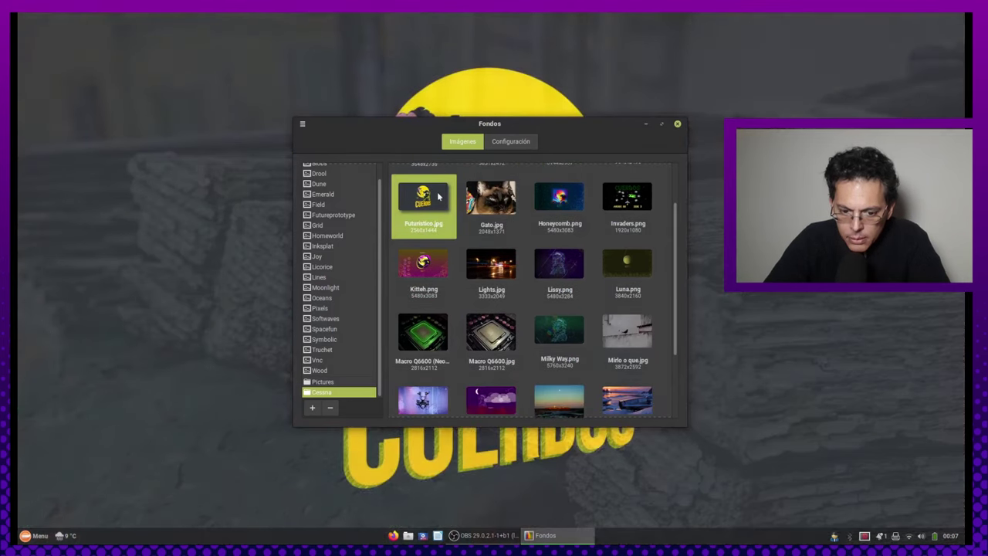
- Set Super Luna.jpg as the desktop background and close the background chooser
{"action": "scroll", "coordinate": [438, 197], "scroll_direction": "down", "scroll_amount": 3}
{"action": "left_click", "coordinate": [560, 313]}
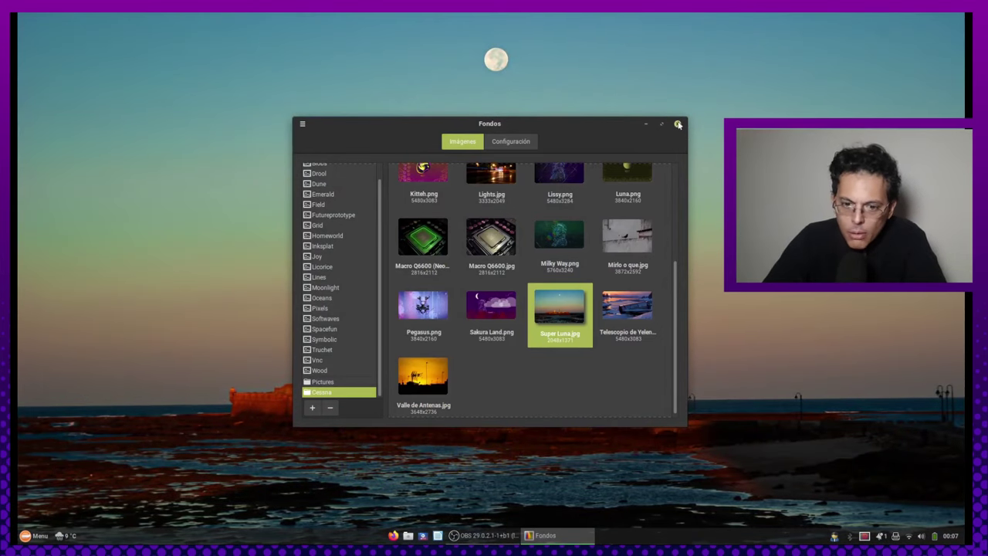
{"action": "left_click", "coordinate": [678, 125]}
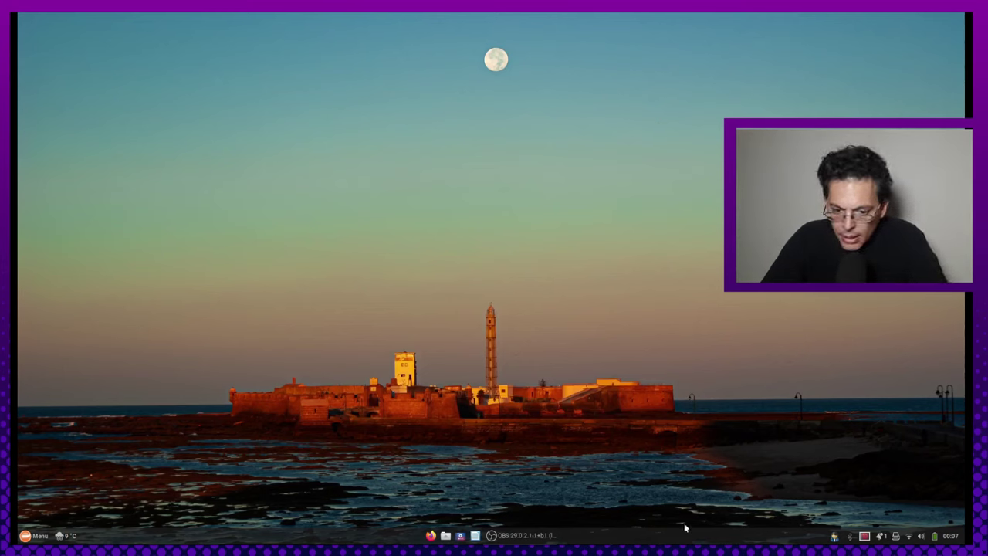
- Quit the calendar, tasks and notes organizer running in the system tray
{"action": "left_click", "coordinate": [834, 536]}
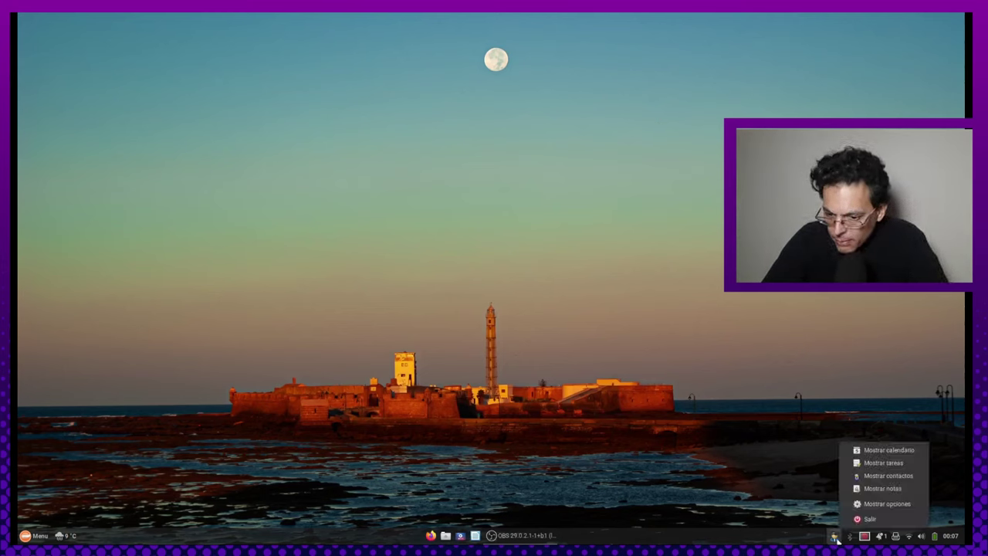
{"action": "left_click", "coordinate": [864, 520]}
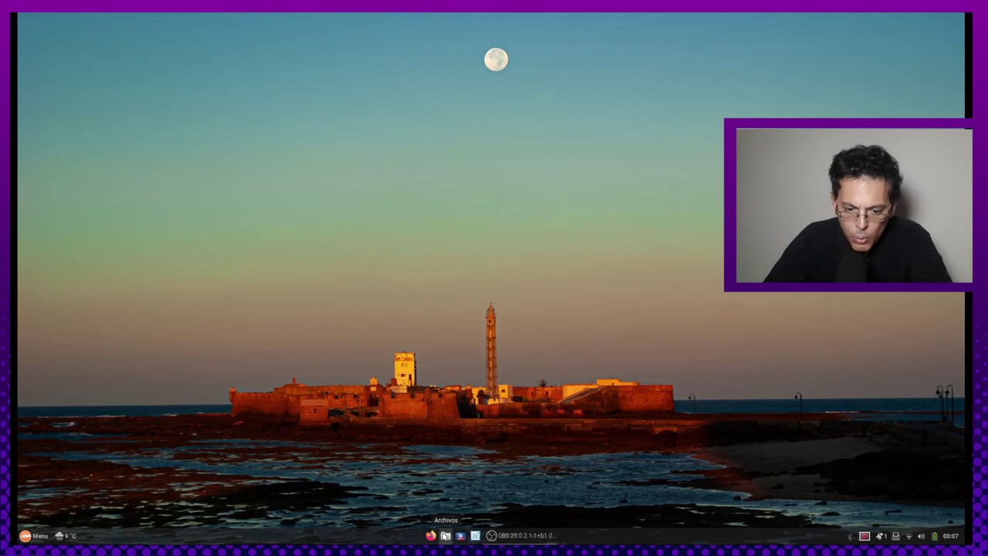
- Launch Firefox, check the CuerdOS home page address, and open the browser's settings
{"action": "left_click", "coordinate": [435, 536]}
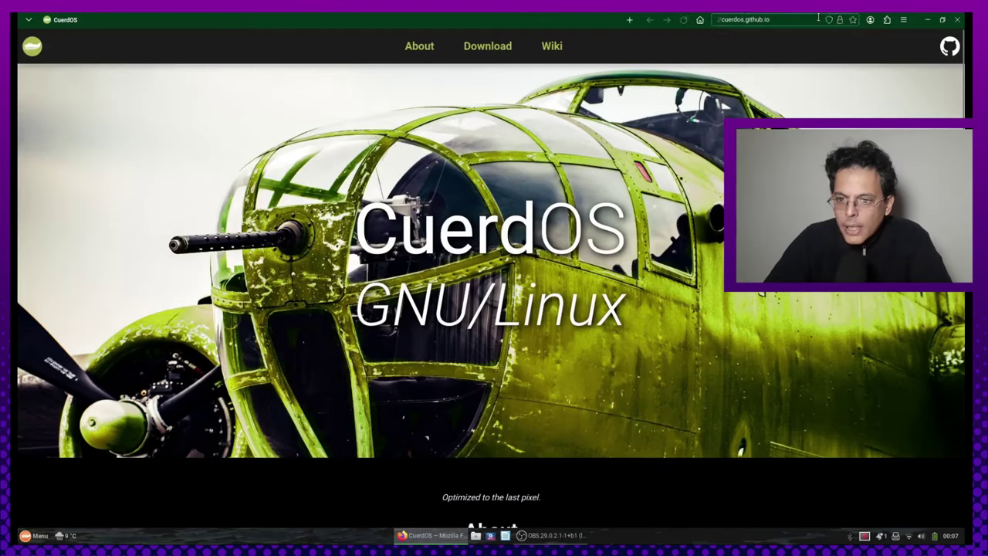
{"action": "left_click", "coordinate": [819, 18]}
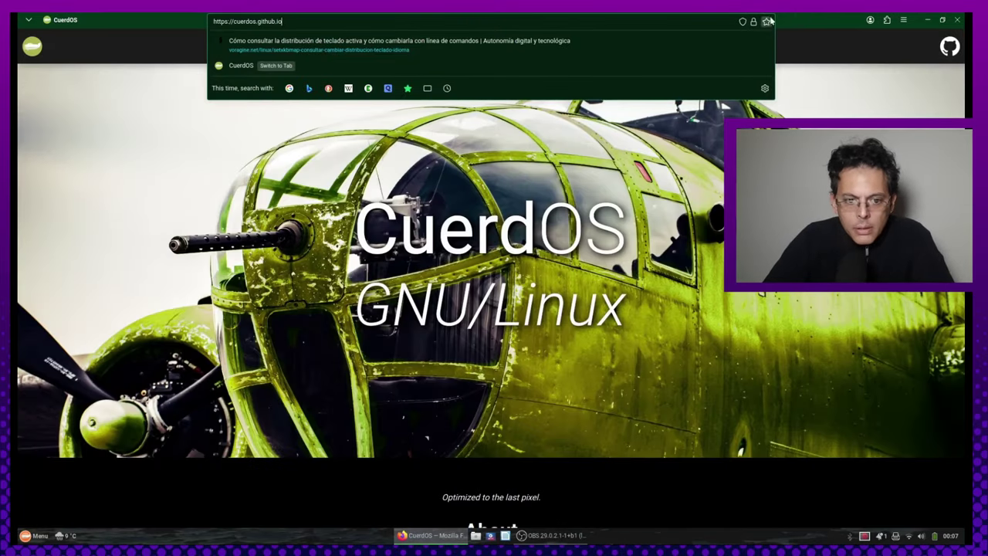
{"action": "key", "text": "Escape"}
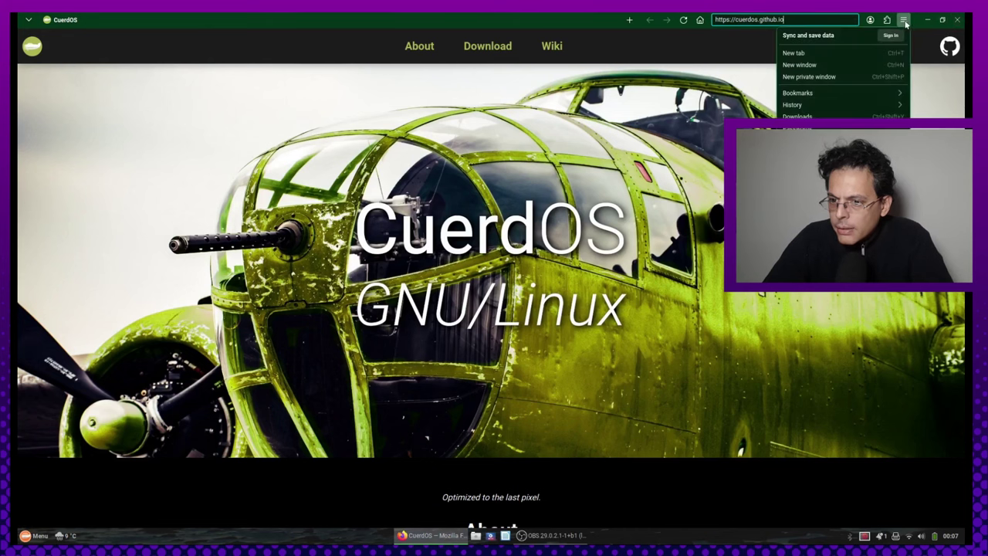
{"action": "left_click", "coordinate": [903, 19]}
{"action": "left_click", "coordinate": [803, 224]}
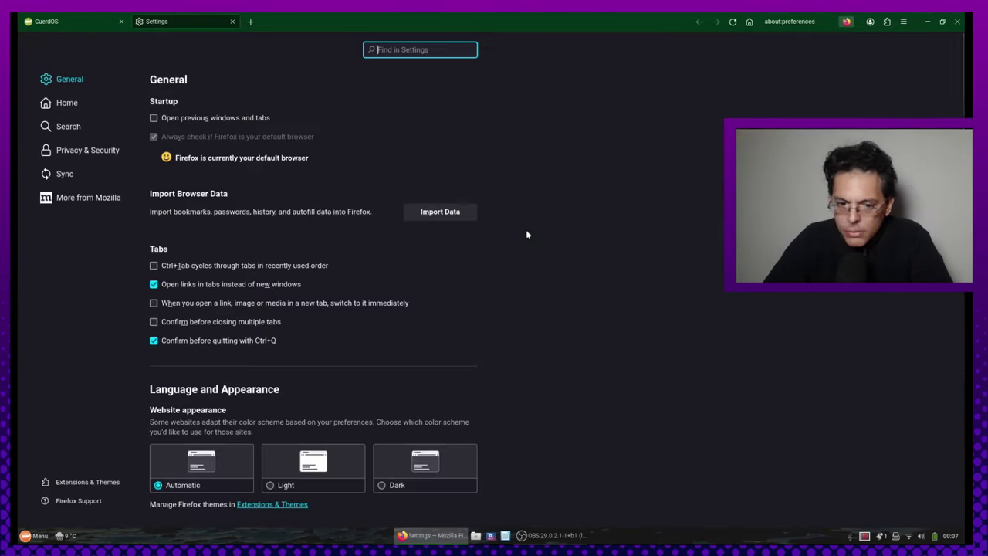
- Glance through the Home and Search settings, then open the search for more display languages in the General settings
{"action": "left_click", "coordinate": [68, 103]}
{"action": "left_click", "coordinate": [68, 126]}
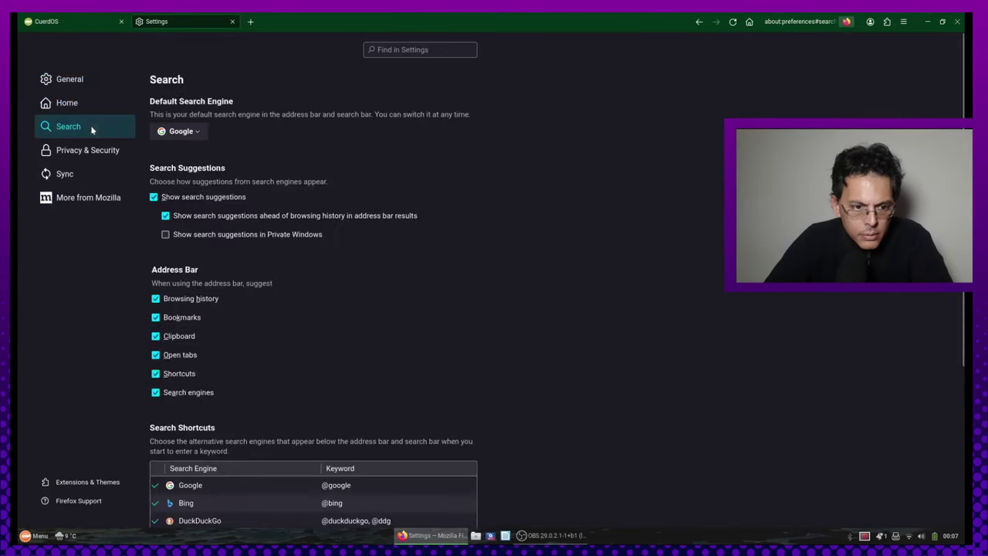
{"action": "left_click", "coordinate": [69, 79]}
{"action": "scroll", "coordinate": [720, 298], "scroll_direction": "down", "scroll_amount": 10}
{"action": "left_click", "coordinate": [220, 217]}
{"action": "left_click", "coordinate": [201, 243]}
- Add Español (AR) as Firefox's display language and confirm the language settings
{"action": "left_click", "coordinate": [415, 348]}
{"action": "scroll", "coordinate": [419, 302], "scroll_direction": "down", "scroll_amount": 10}
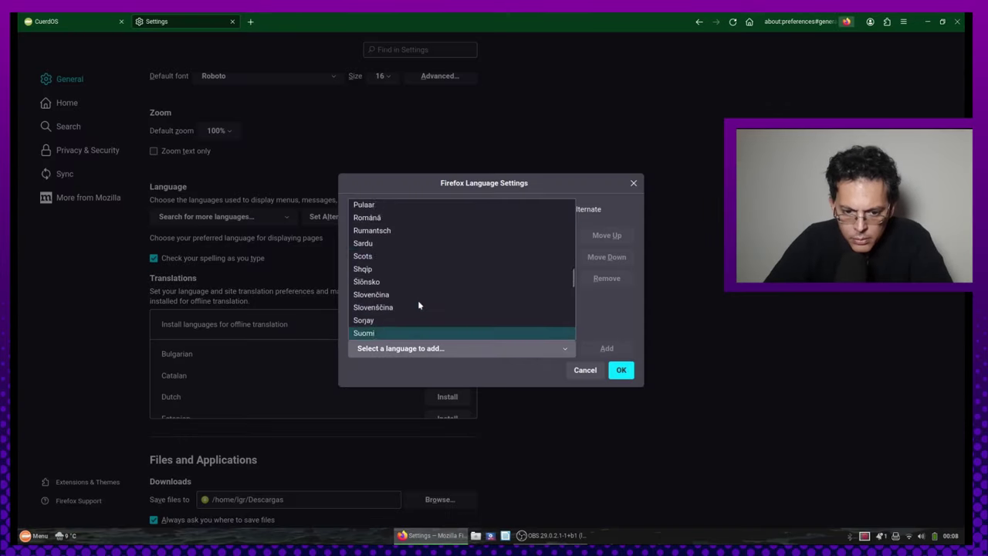
{"action": "scroll", "coordinate": [408, 251], "scroll_direction": "up", "scroll_amount": 10}
{"action": "type", "text": "esp"}
{"action": "key", "text": "Return"}
{"action": "left_click", "coordinate": [607, 348]}
{"action": "left_click", "coordinate": [621, 370]}
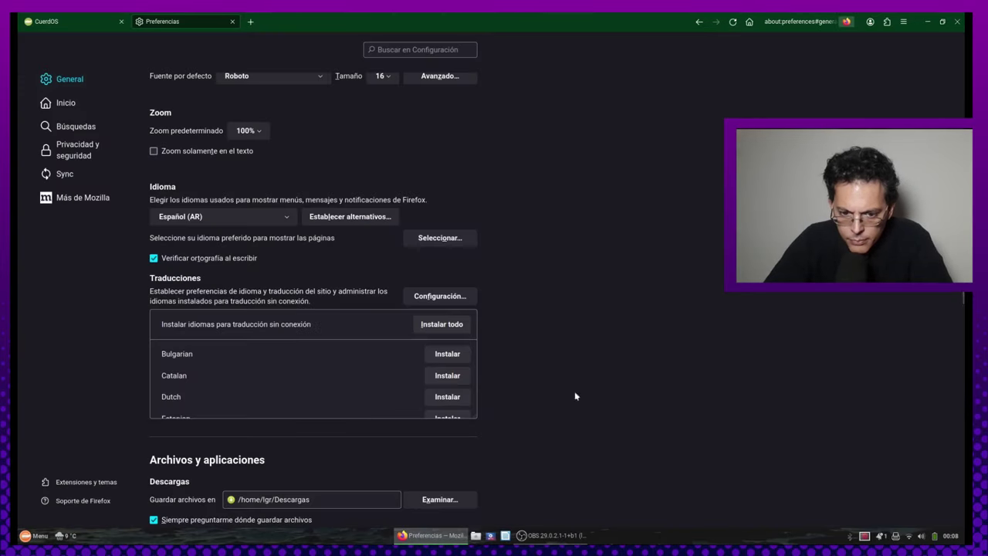
- Search the web for "youtube" and open the sponsored "YouTube Video | Latest New YouTube Video" result
{"action": "left_click", "coordinate": [764, 22]}
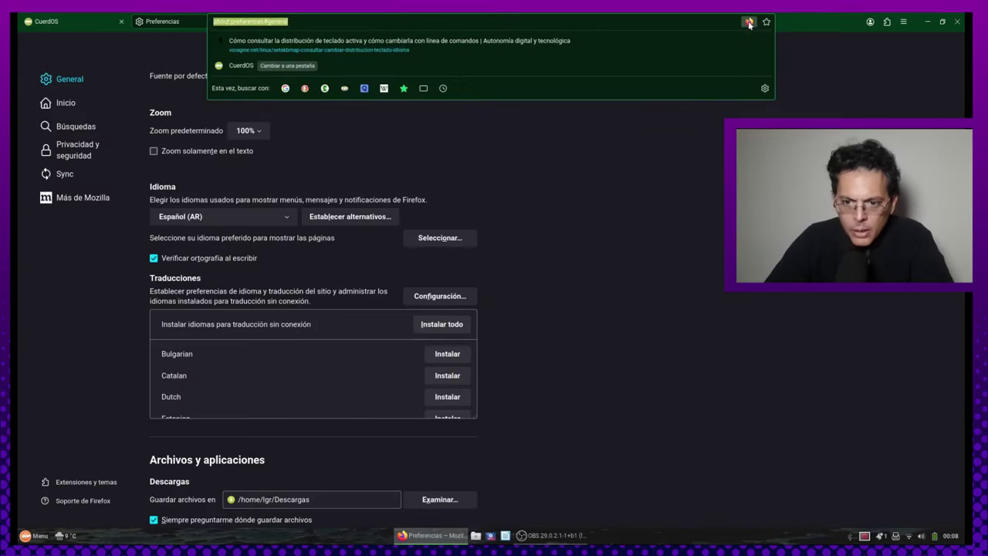
{"action": "type", "text": "youtube"}
{"action": "key", "text": "Return"}
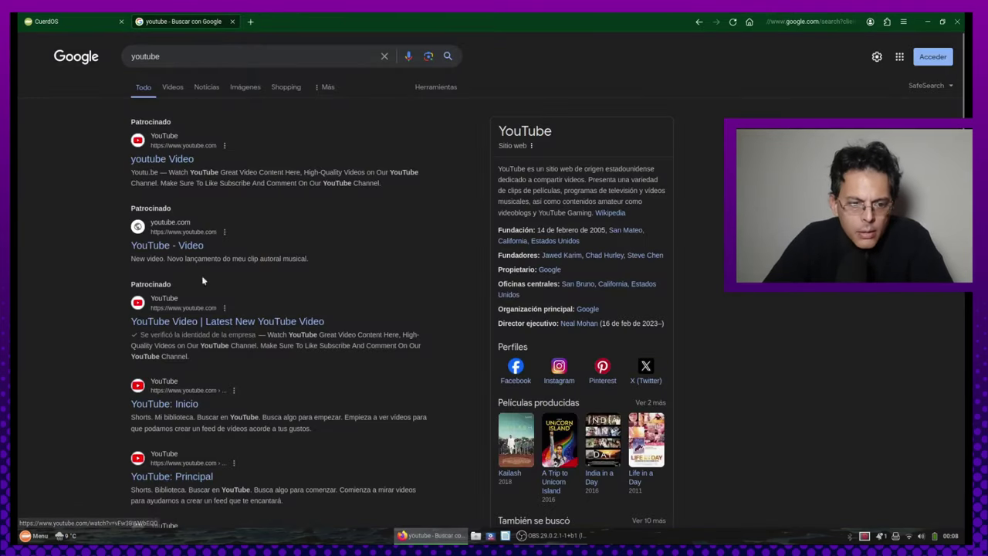
{"action": "left_click", "coordinate": [232, 322]}
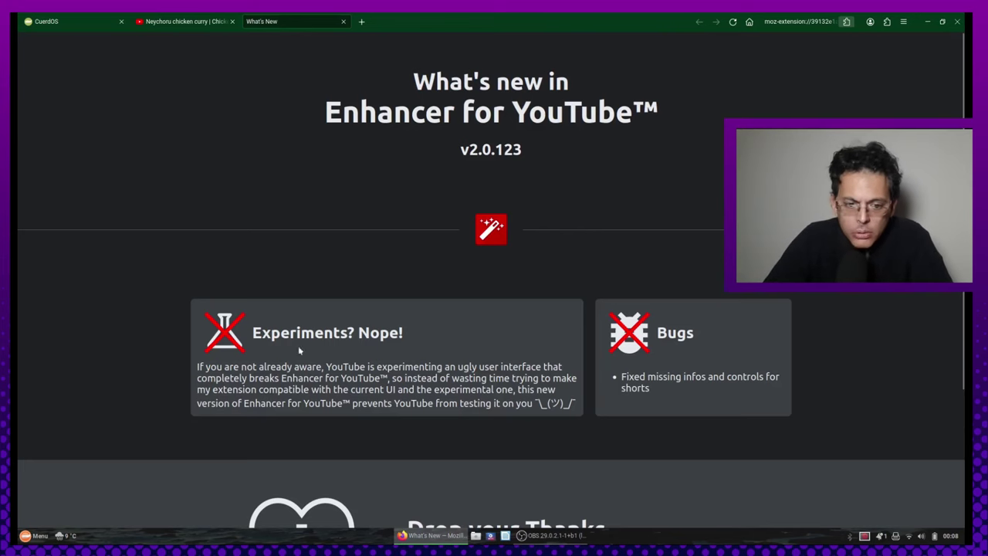
- Look over the Enhancer for YouTube release notes, then close the YouTube video tab and the release notes tab
{"action": "scroll", "coordinate": [926, 307], "scroll_direction": "down", "scroll_amount": 3}
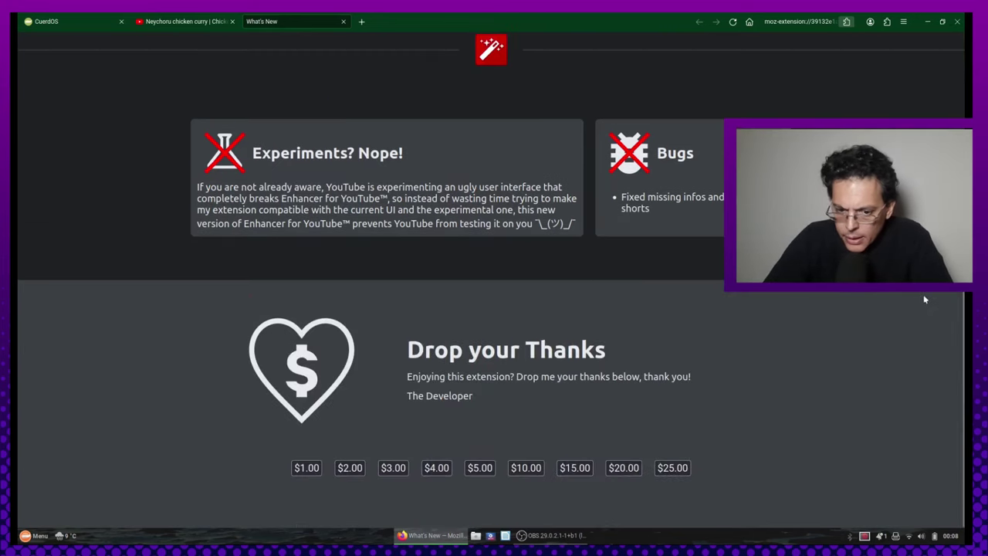
{"action": "scroll", "coordinate": [924, 297], "scroll_direction": "up", "scroll_amount": 3}
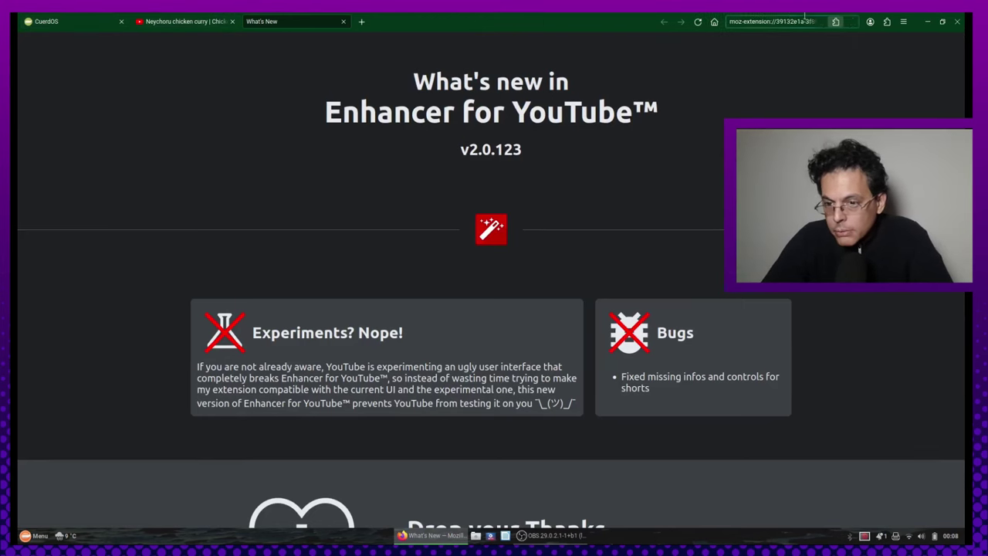
{"action": "left_click", "coordinate": [780, 21]}
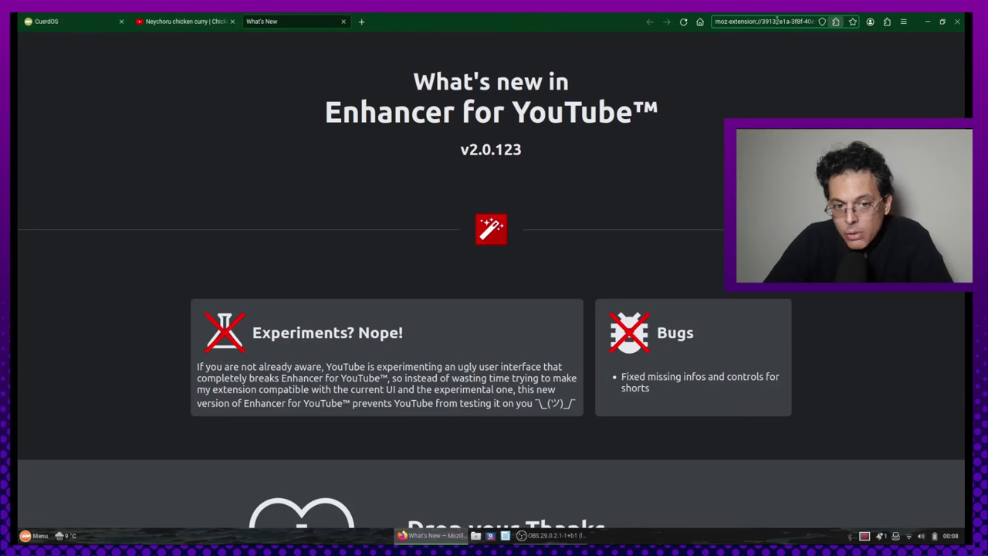
{"action": "left_click", "coordinate": [232, 22]}
{"action": "left_click", "coordinate": [47, 21]}
{"action": "left_click", "coordinate": [150, 20]}
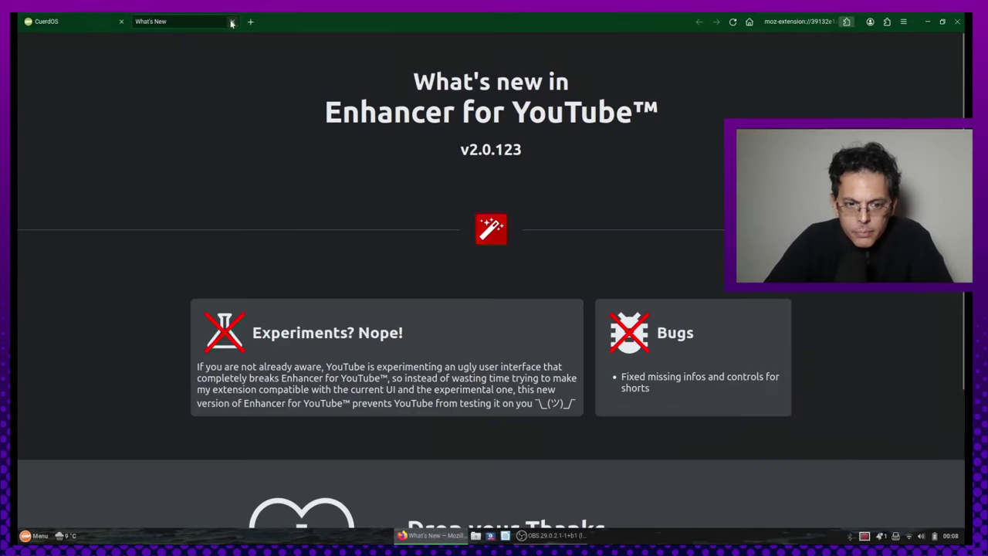
{"action": "left_click", "coordinate": [232, 22]}
- Open the suggested Neychoru chicken curry video on YouTube and search the site for "blender movies"
{"action": "left_click", "coordinate": [540, 23]}
{"action": "type", "text": "ney"}
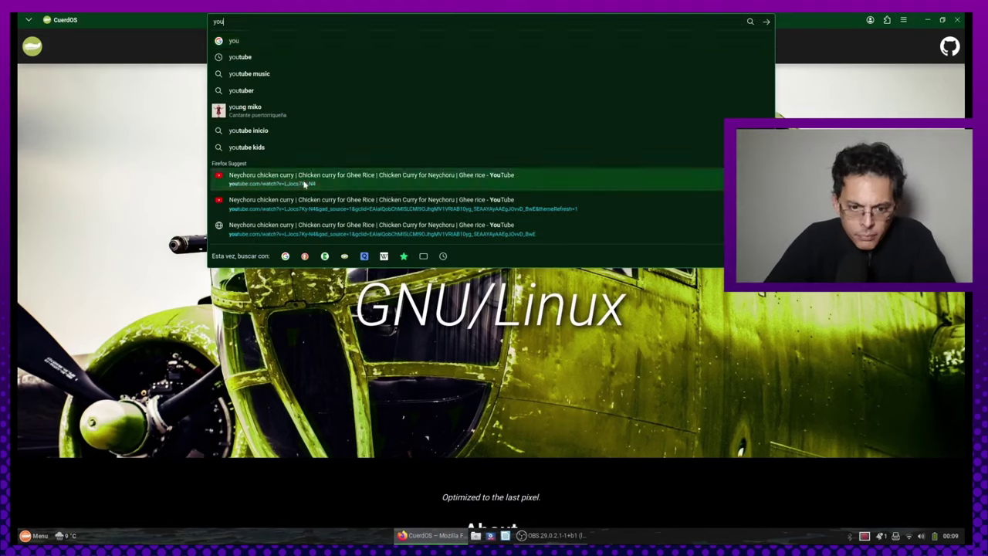
{"action": "left_click", "coordinate": [386, 179]}
{"action": "left_click", "coordinate": [463, 43]}
{"action": "type", "text": "blender movies"}
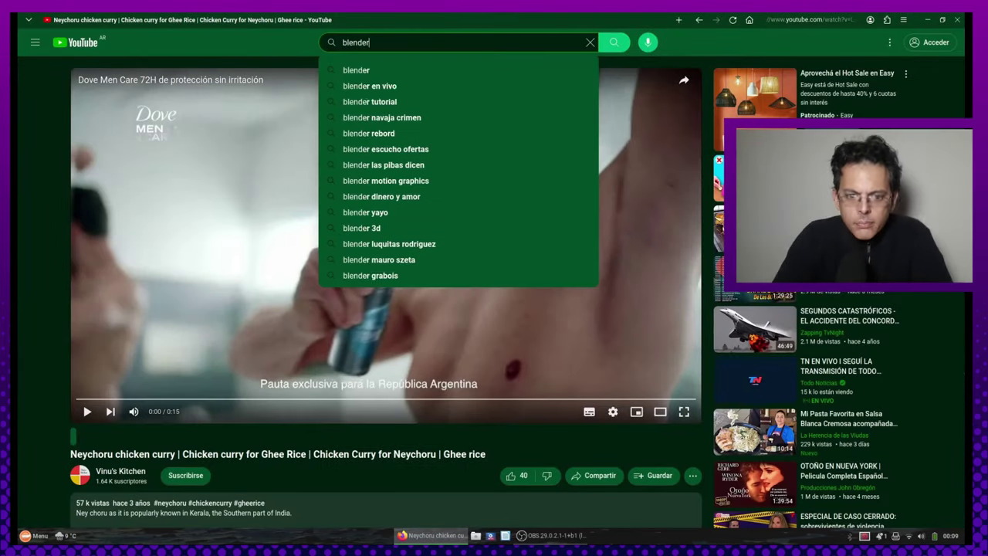
{"action": "key", "text": "Return"}
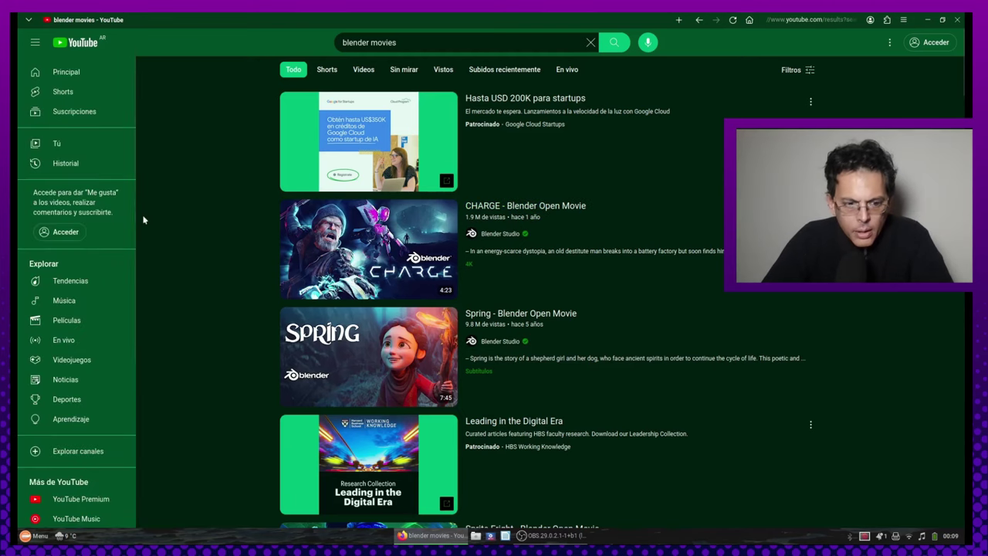
- Play the video "CHARGE - Blender Open Movie" in full screen and change its playback quality
{"action": "mouse_move", "coordinate": [551, 207]}
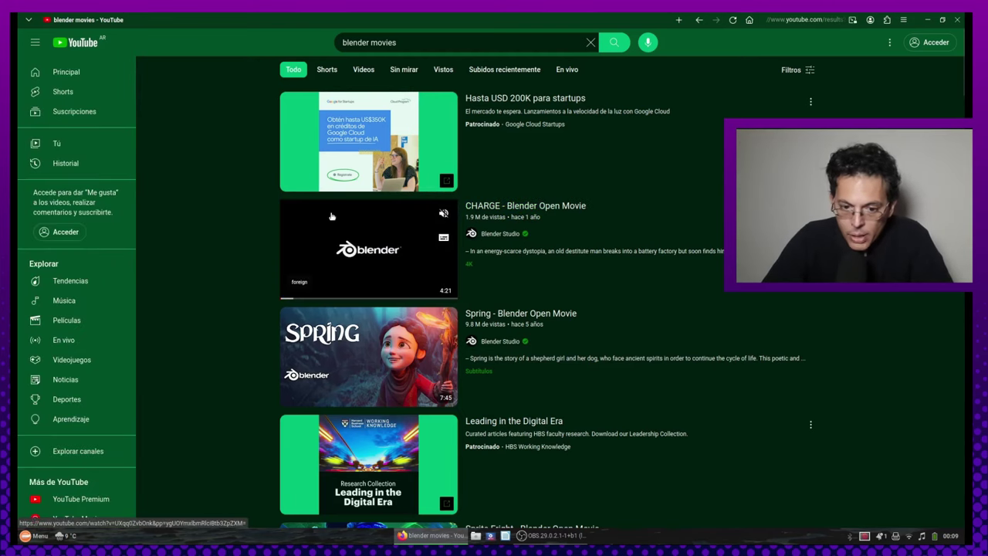
{"action": "left_click", "coordinate": [541, 206]}
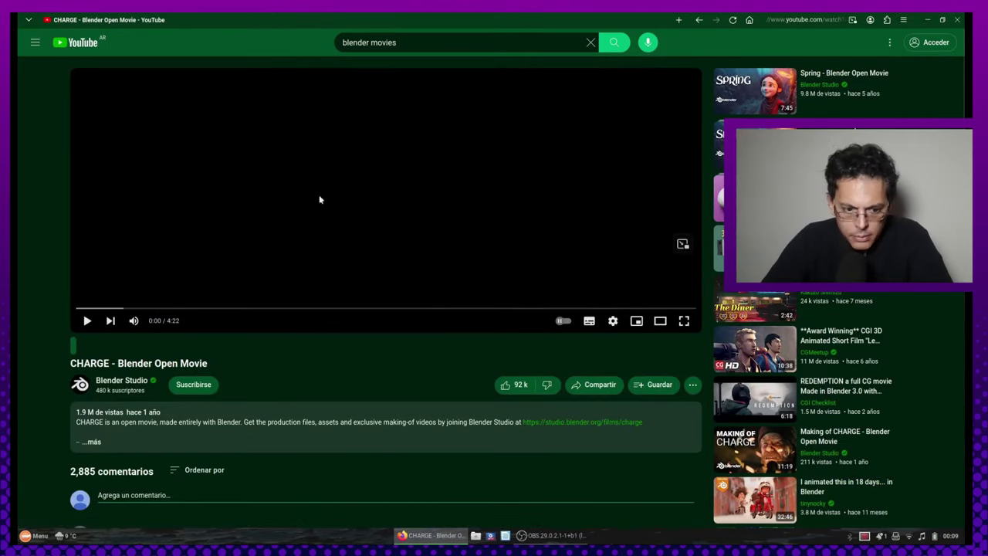
{"action": "left_click", "coordinate": [87, 321]}
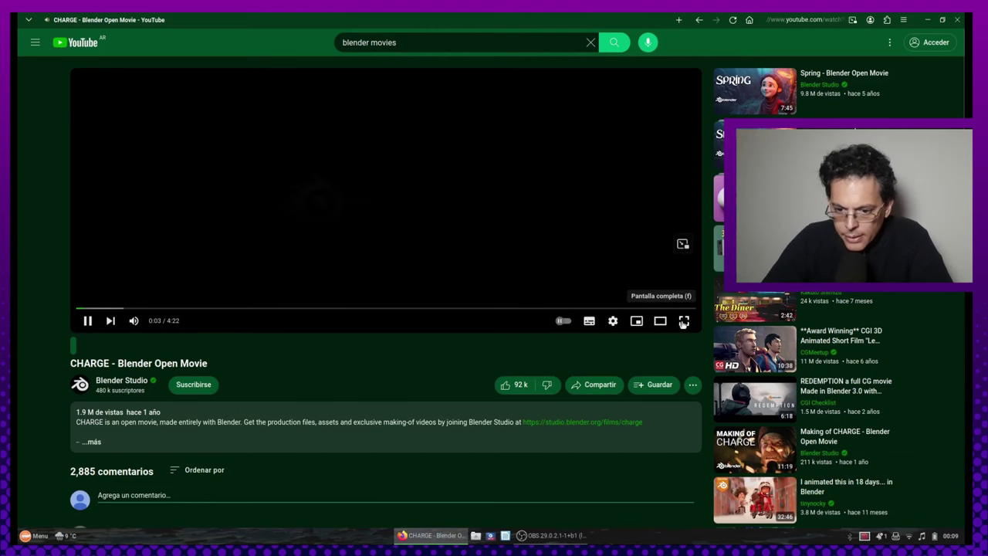
{"action": "left_click", "coordinate": [684, 322]}
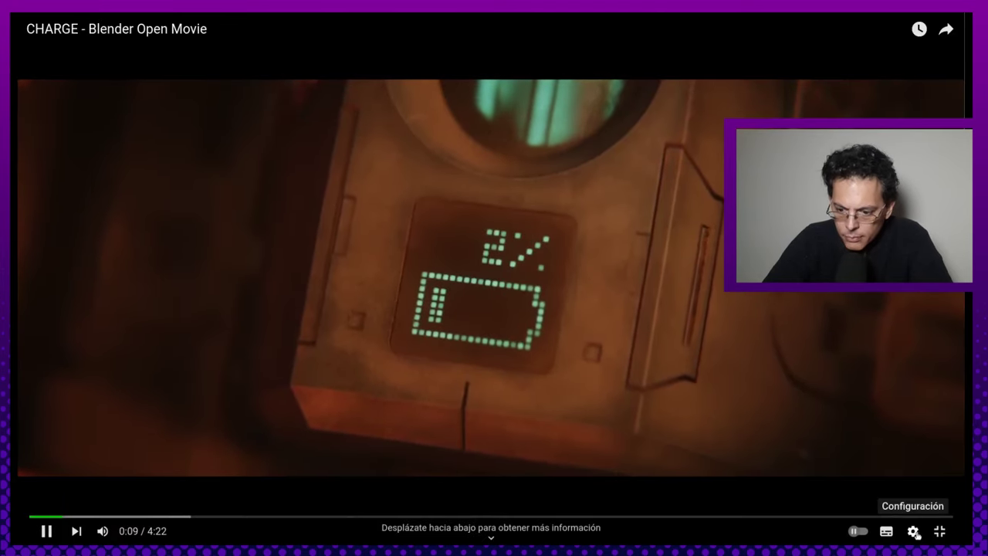
{"action": "left_click", "coordinate": [914, 532]}
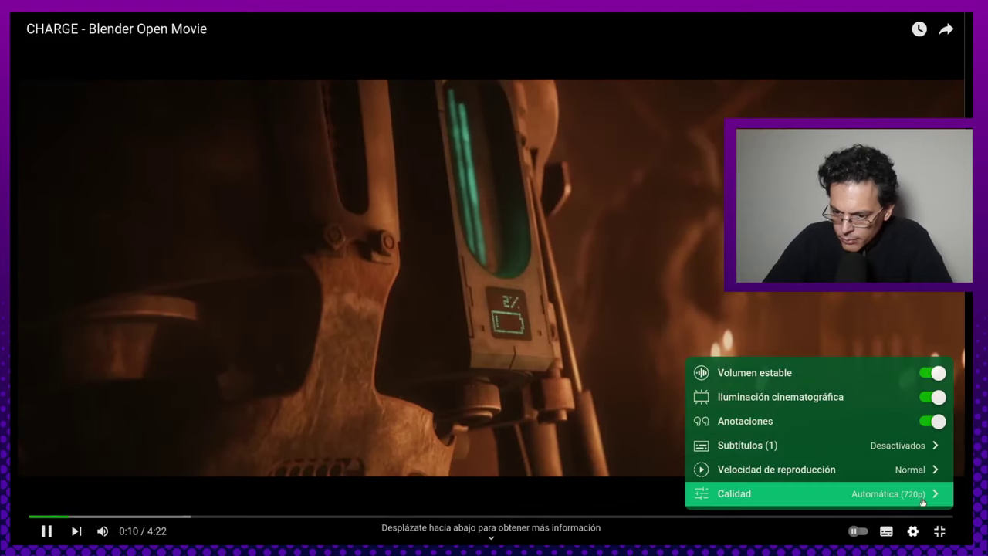
{"action": "left_click", "coordinate": [920, 498]}
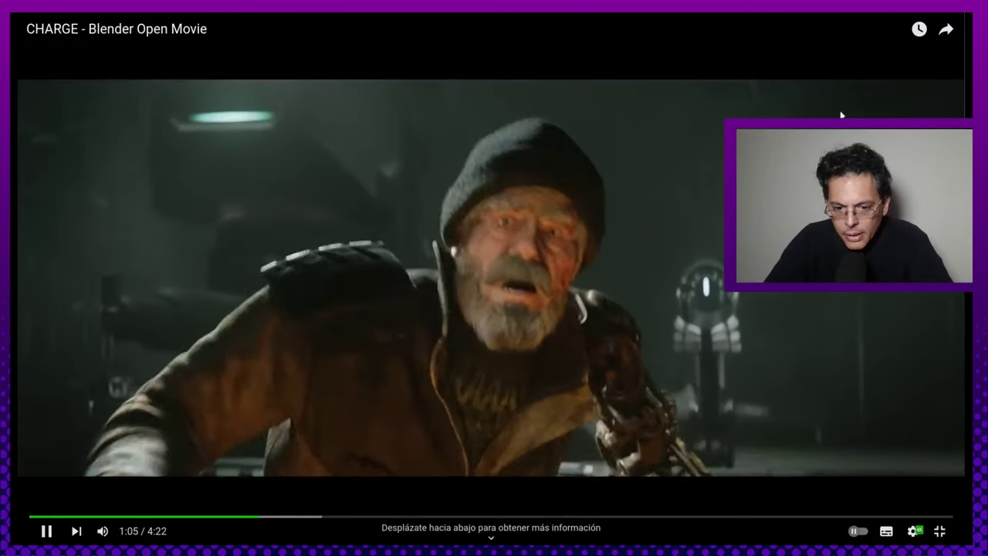
- Leave full screen and close the CHARGE video's tab
{"action": "key", "text": "F11"}
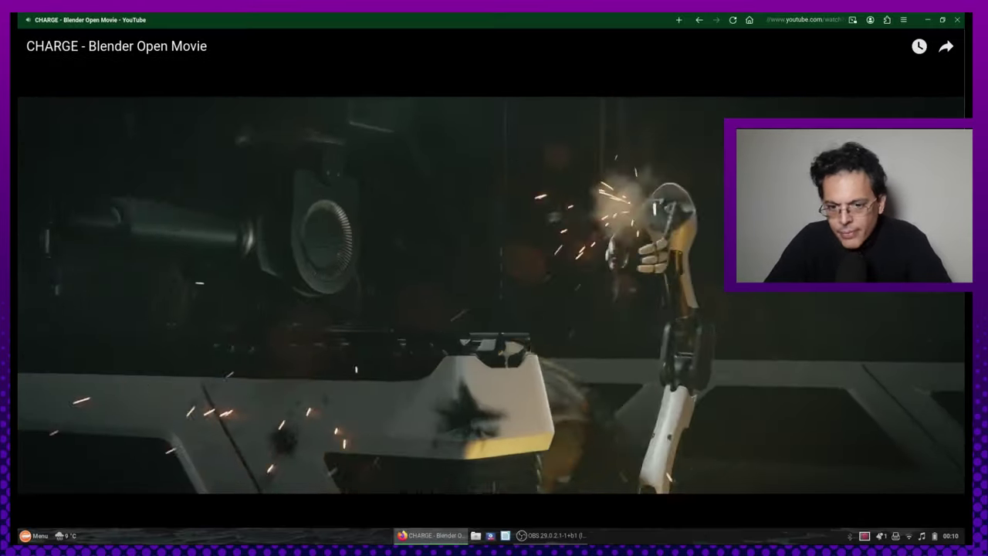
{"action": "key", "text": "Escape"}
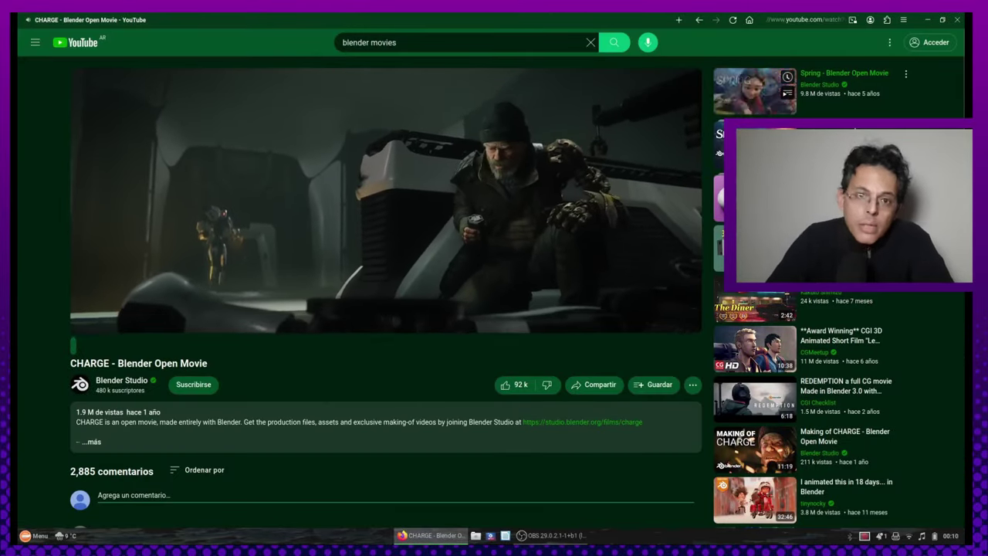
{"action": "key", "text": "ctrl+w"}
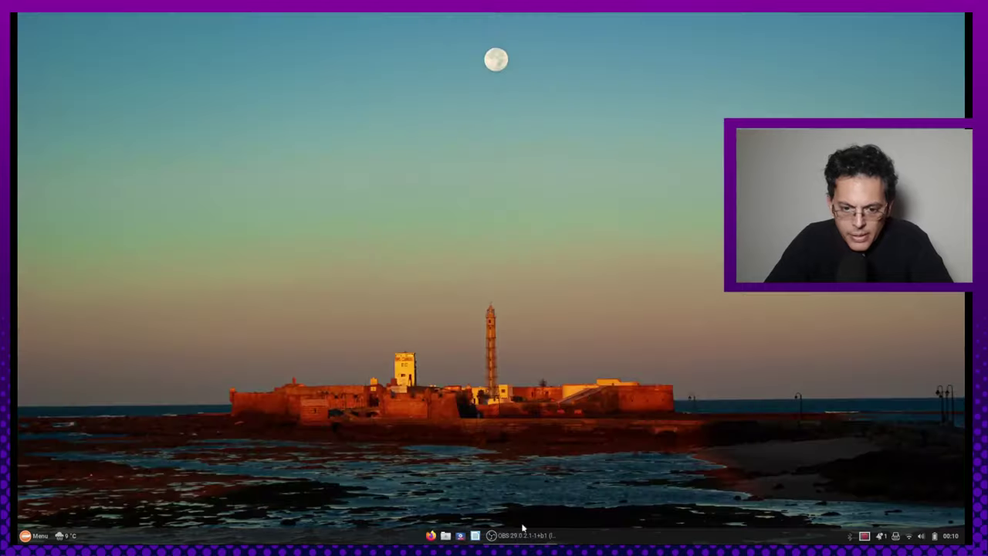
- Relaunch Firefox and open Zoom's Download Center page through a web search for Zoom
{"action": "left_click", "coordinate": [430, 535]}
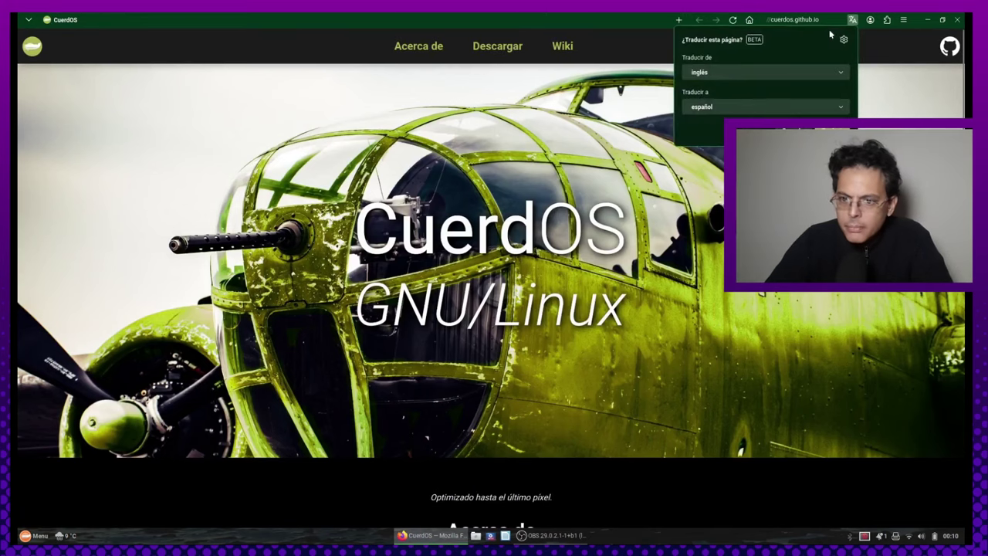
{"action": "left_click", "coordinate": [793, 19]}
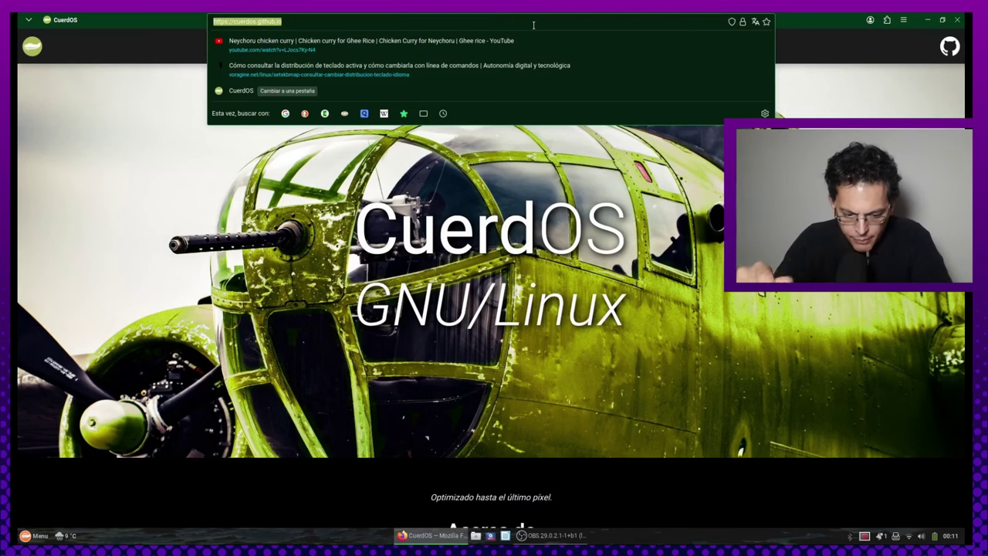
{"action": "type", "text": "zomo"}
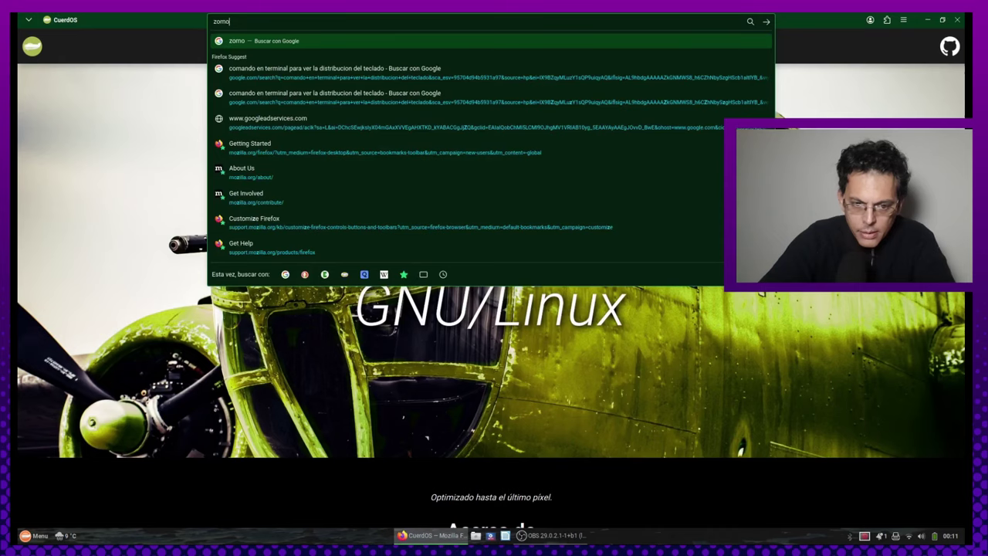
{"action": "key", "text": "BackSpace"}
{"action": "key", "text": "BackSpace"}
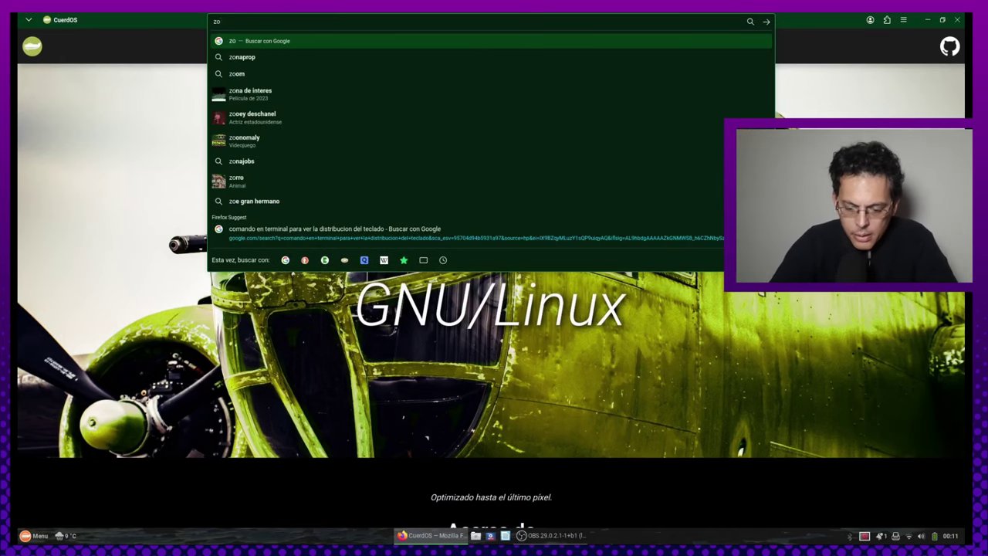
{"action": "type", "text": "om"}
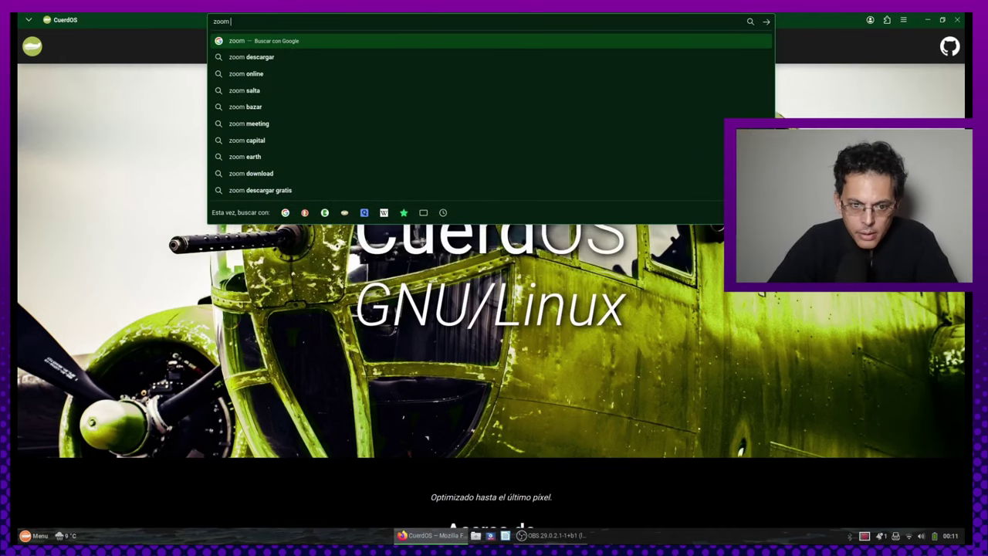
{"action": "key", "text": "Down"}
{"action": "key", "text": "Return"}
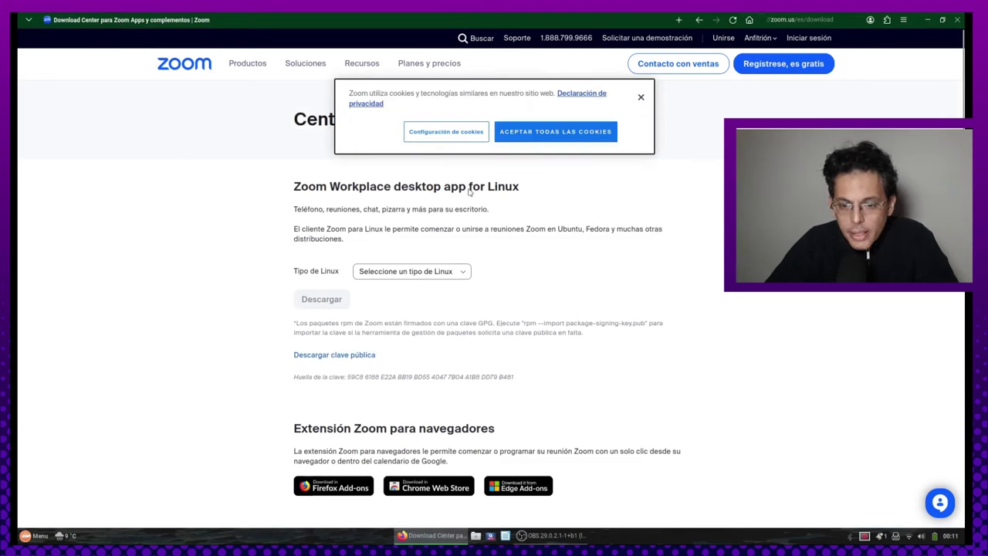
- Accept Zoom's cookies, save the 64-bit Debian package as zoom_amd64.deb in the Descargas folder, and close the browser
{"action": "left_click", "coordinate": [540, 133]}
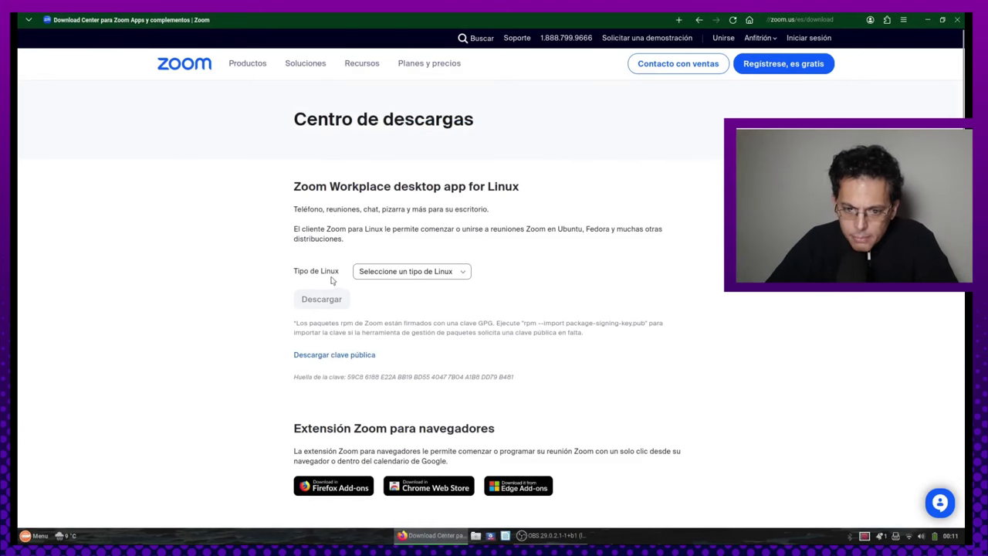
{"action": "left_click", "coordinate": [463, 272]}
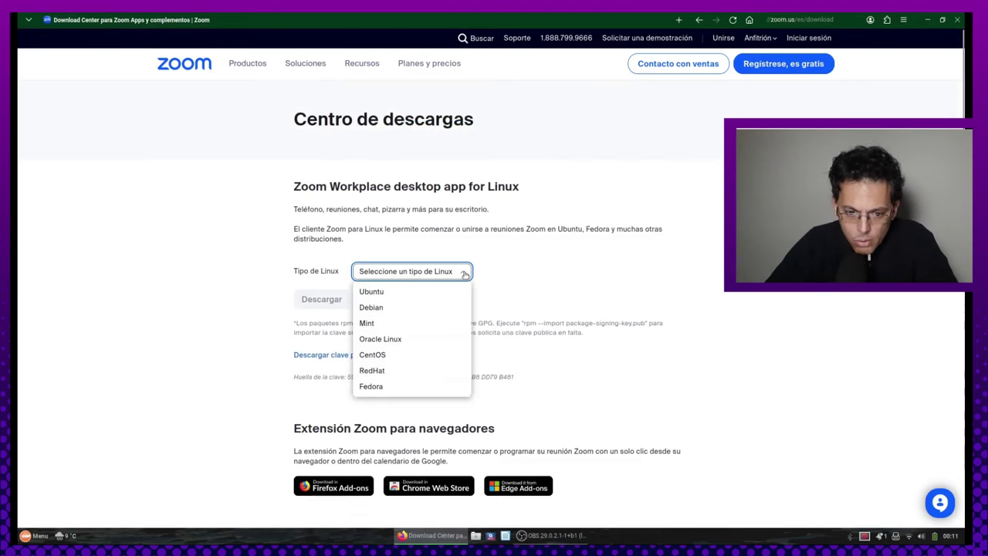
{"action": "left_click", "coordinate": [371, 307]}
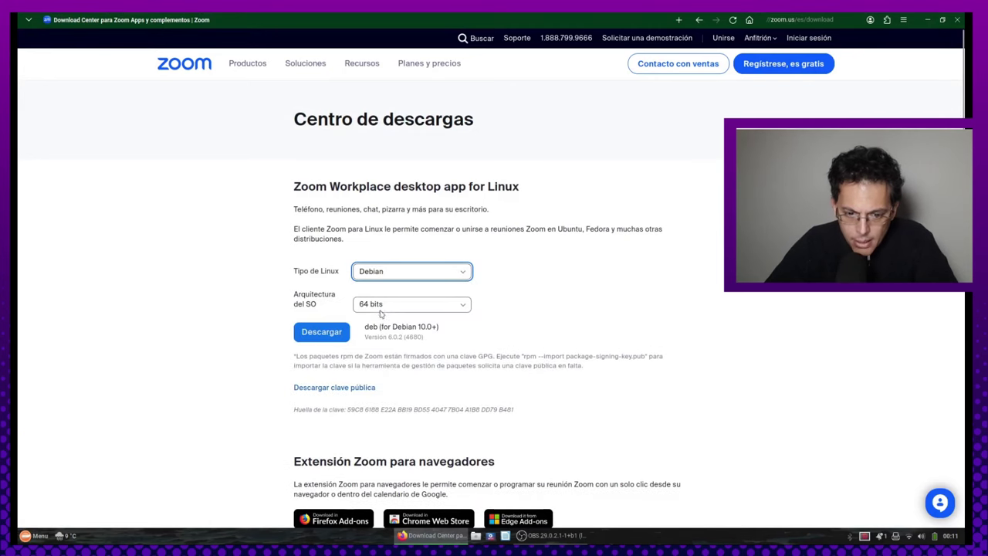
{"action": "left_click", "coordinate": [329, 337]}
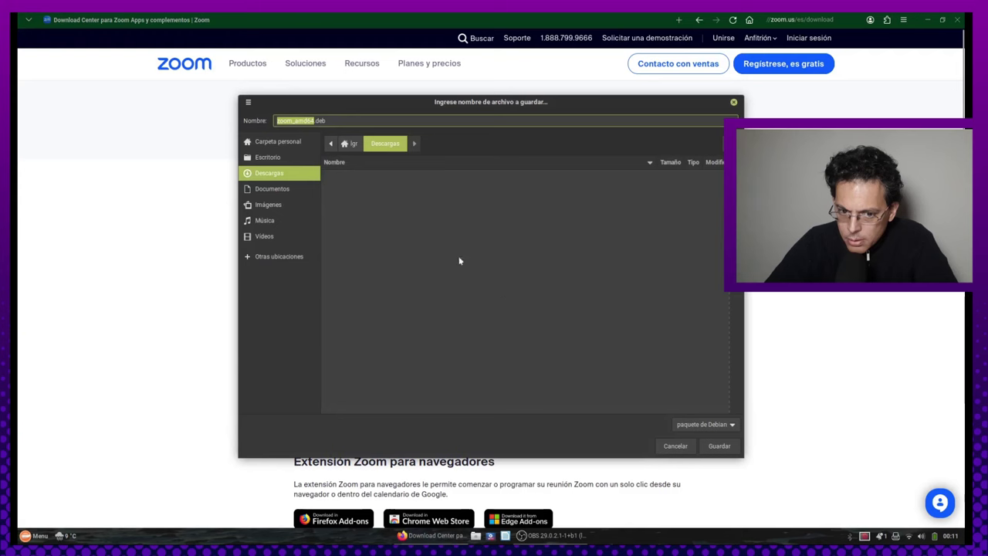
{"action": "left_click", "coordinate": [724, 447]}
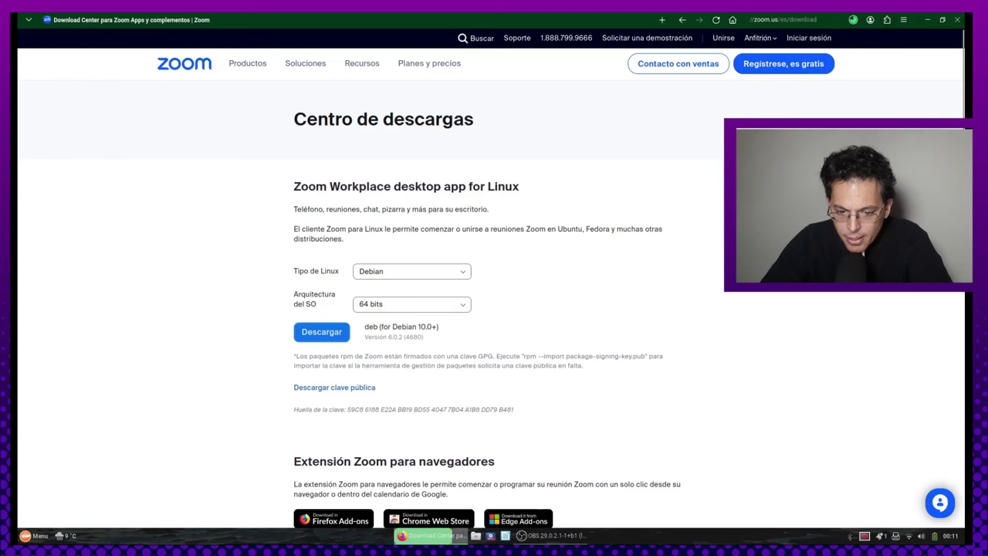
{"action": "mouse_move", "coordinate": [446, 540]}
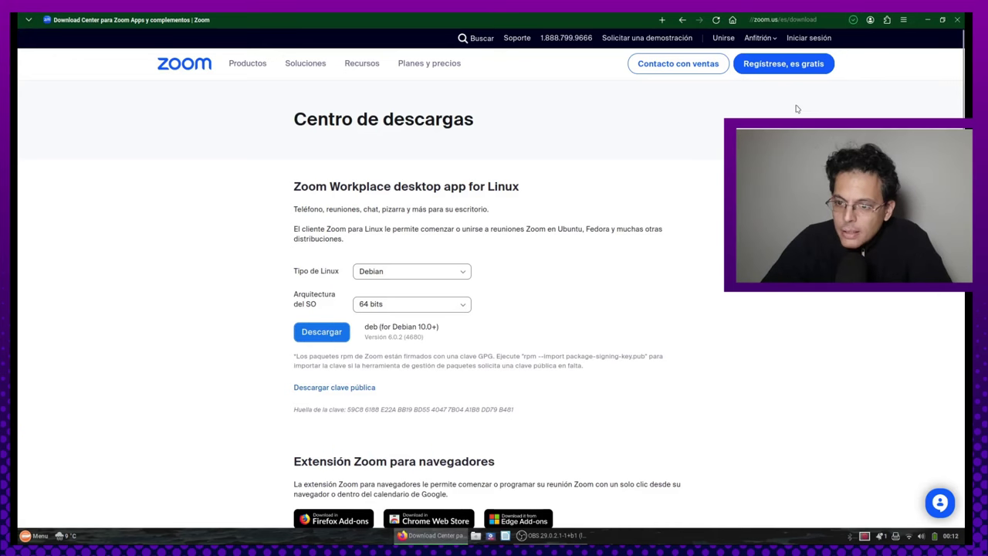
{"action": "left_click", "coordinate": [957, 20]}
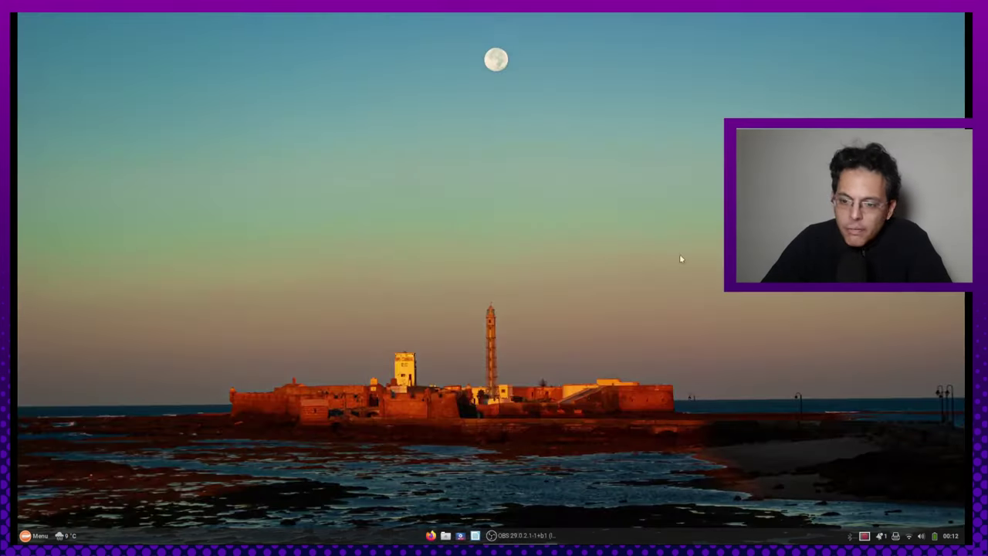
- Open the Descargas folder in the file manager and copy the zoom_amd64.deb package
{"action": "left_click", "coordinate": [445, 535]}
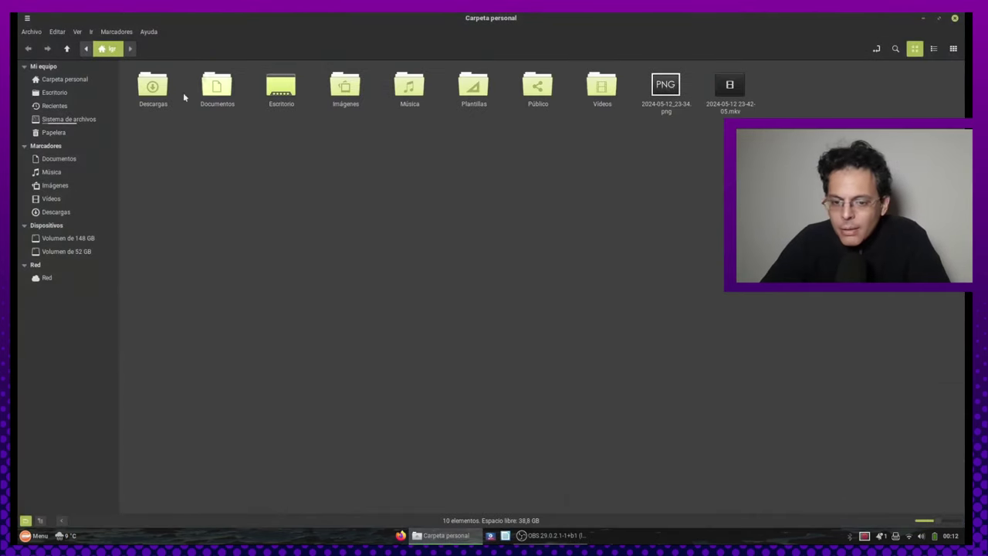
{"action": "double_click", "coordinate": [153, 87]}
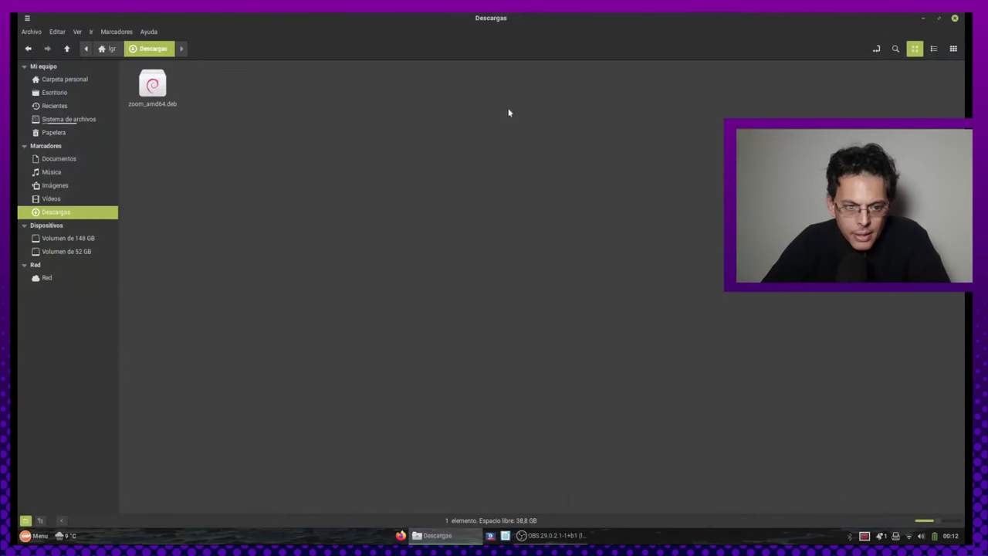
{"action": "left_click", "coordinate": [162, 101]}
{"action": "right_click", "coordinate": [159, 90]}
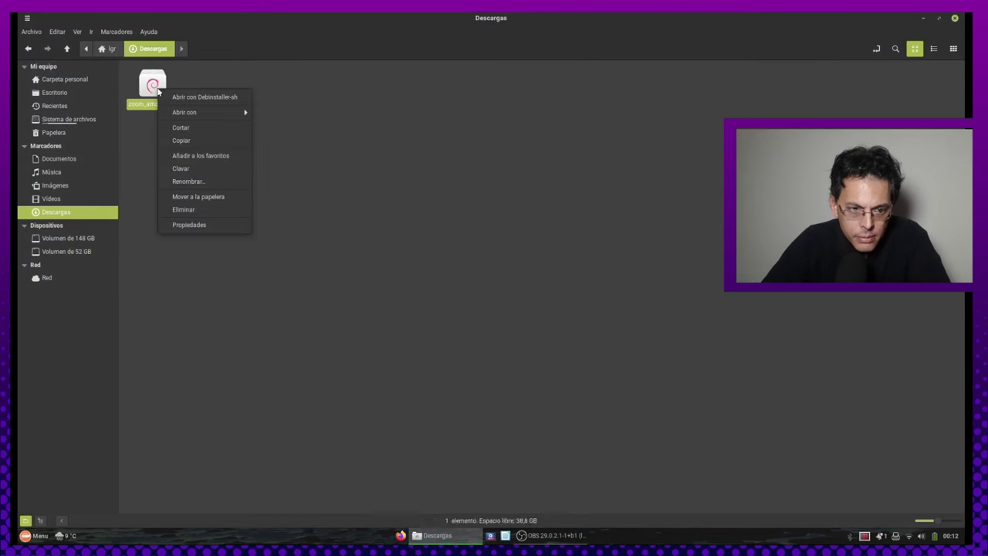
{"action": "mouse_move", "coordinate": [239, 115]}
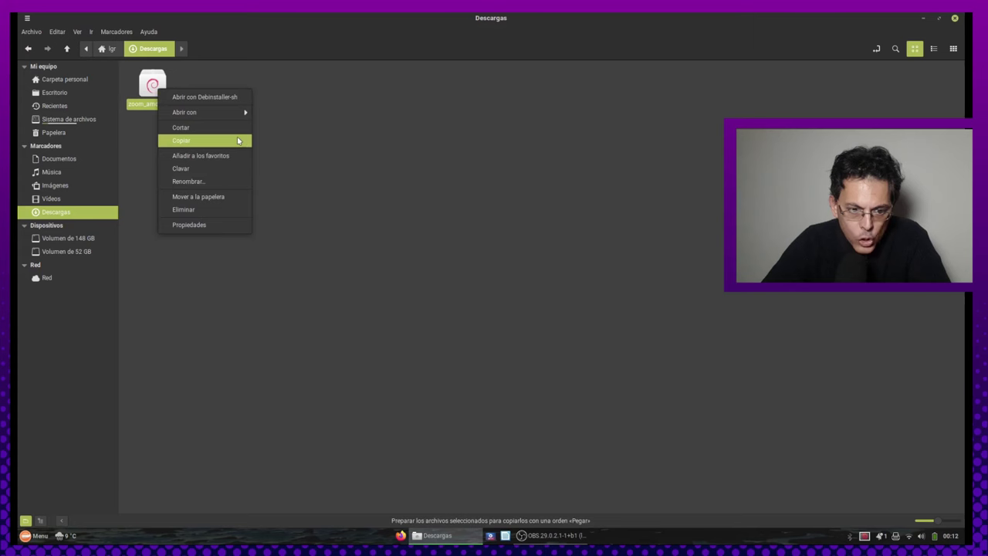
{"action": "left_click", "coordinate": [237, 140]}
{"action": "left_click", "coordinate": [289, 211]}
- Launch Debinstaller-sh, authenticate with the account password, and try to install zoom_amd64.deb using its full path in Descargas
{"action": "key", "text": "super"}
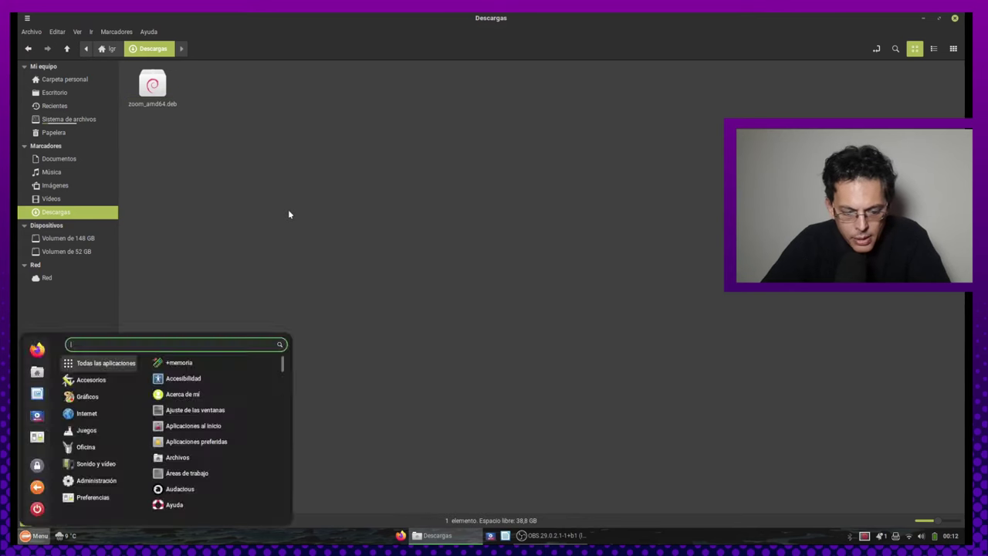
{"action": "key", "text": "super"}
{"action": "key", "text": "super"}
{"action": "mouse_move", "coordinate": [108, 478]}
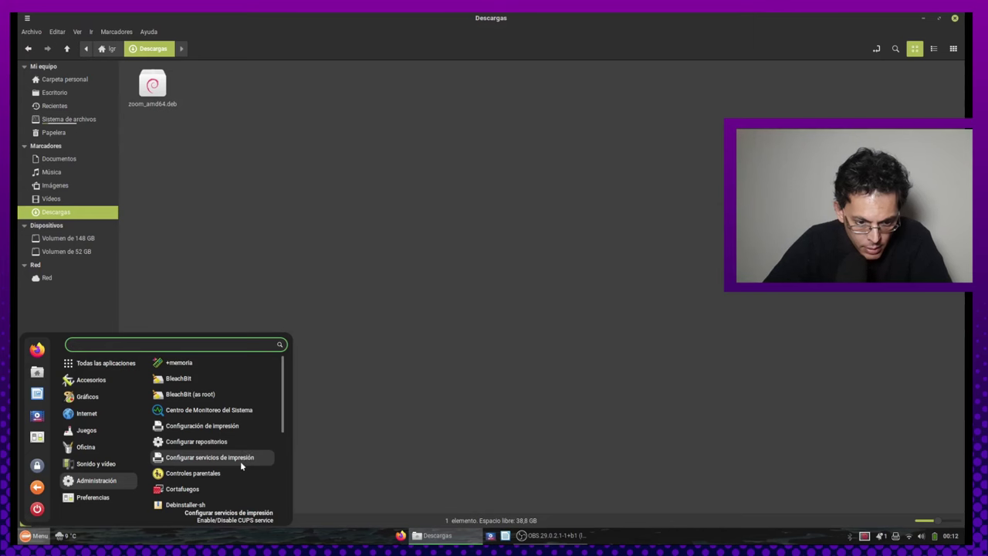
{"action": "left_click", "coordinate": [200, 506]}
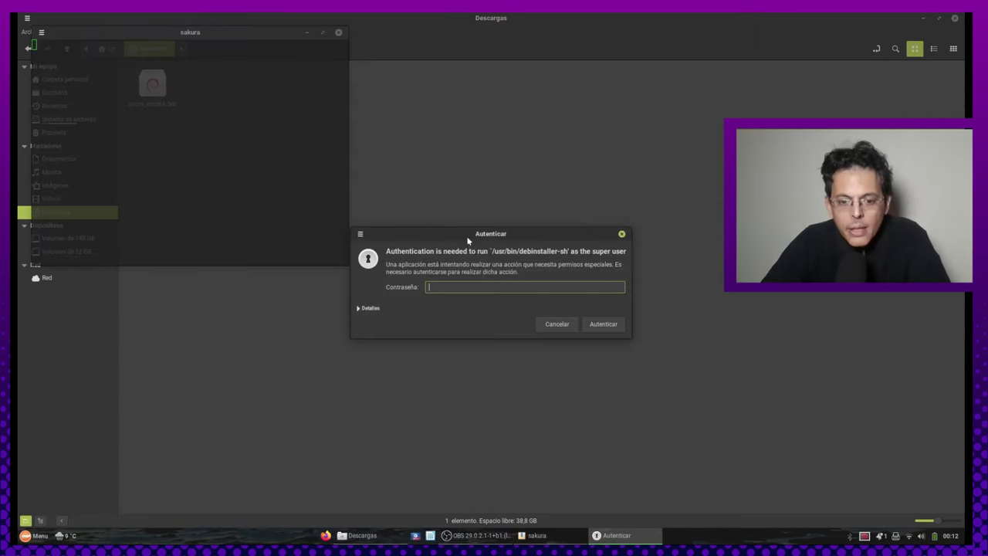
{"action": "key", "text": "Return"}
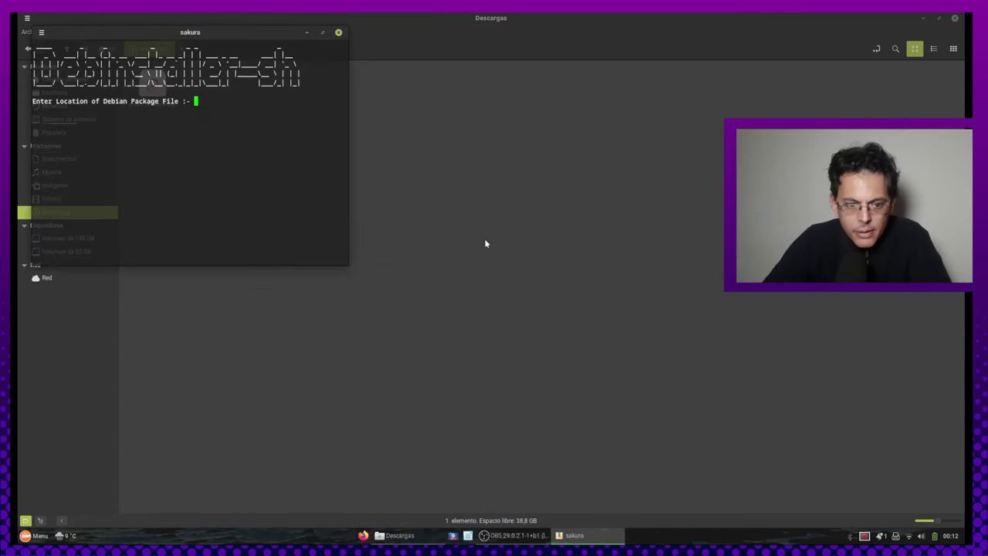
{"action": "type", "text": "/home/lgr/Descargas/zoom_amd64.deb"}
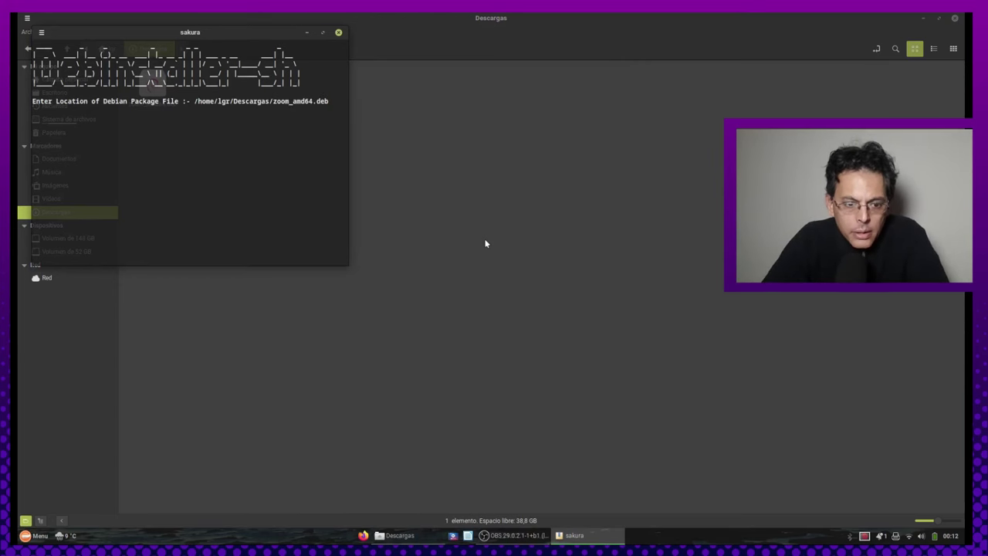
{"action": "key", "text": "Return"}
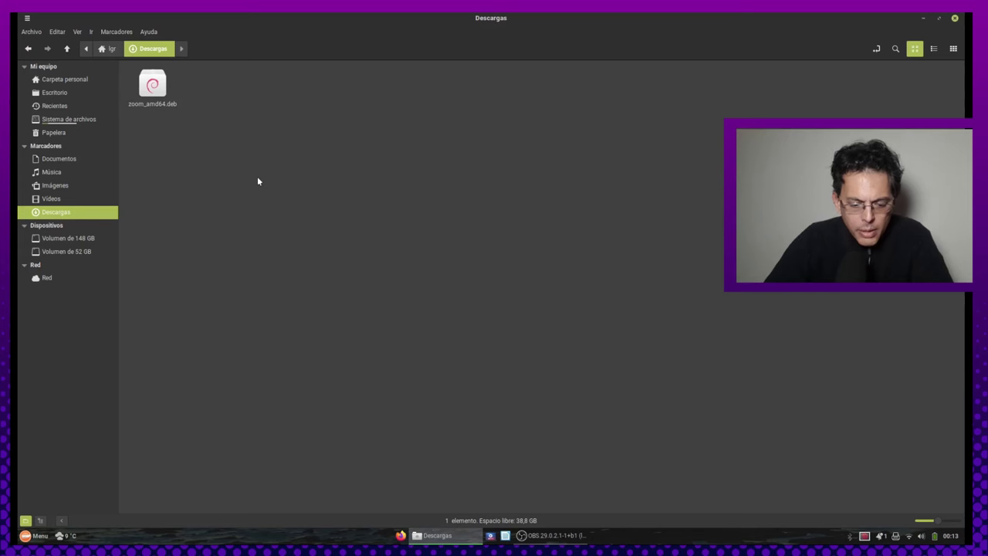
- Relaunch Debinstaller-sh from the administration applications, enter the account password, and try a package location under /home/Descargas
{"action": "key", "text": "super"}
{"action": "key", "text": "Down"}
{"action": "key", "text": "Down"}
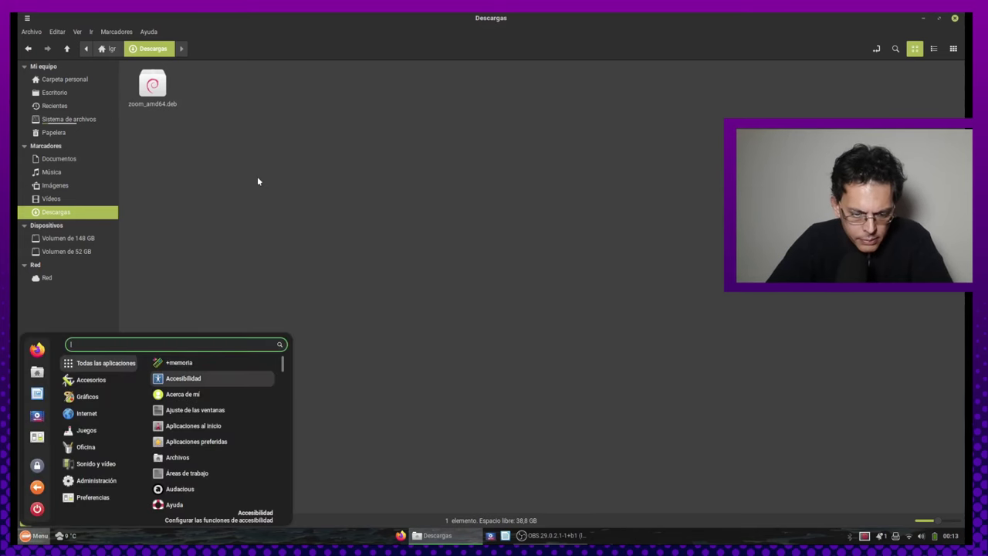
{"action": "key", "text": "Left"}
{"action": "key", "text": "Down"}
{"action": "key", "text": "Down"}
{"action": "key", "text": "Down"}
{"action": "key", "text": "Down"}
{"action": "key", "text": "Down"}
{"action": "key", "text": "Up"}
{"action": "key", "text": "Up"}
{"action": "key", "text": "Up"}
{"action": "key", "text": "Up"}
{"action": "key", "text": "Up"}
{"action": "key", "text": "Up"}
{"action": "key", "text": "Up"}
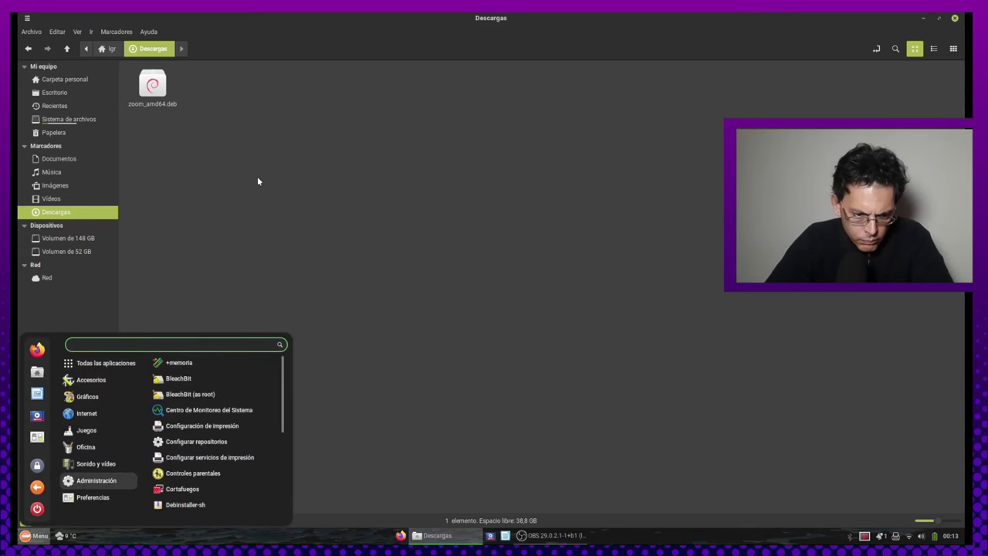
{"action": "key", "text": "Right"}
{"action": "key", "text": "Up"}
{"action": "key", "text": "Down"}
{"action": "key", "text": "Down"}
{"action": "key", "text": "Down"}
{"action": "key", "text": "Down"}
{"action": "key", "text": "Down"}
{"action": "key", "text": "Down"}
{"action": "key", "text": "Down"}
{"action": "key", "text": "Down"}
{"action": "key", "text": "Down"}
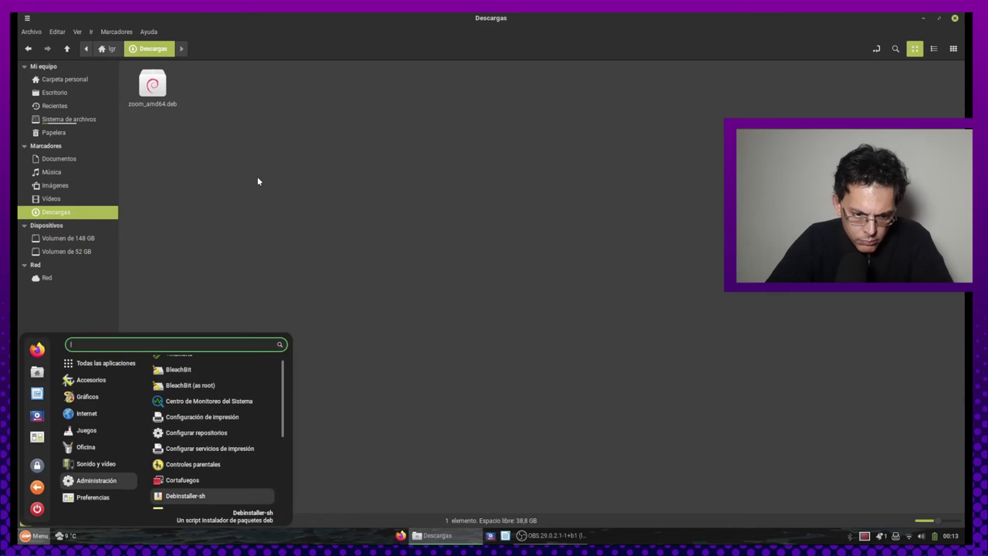
{"action": "key", "text": "Return"}
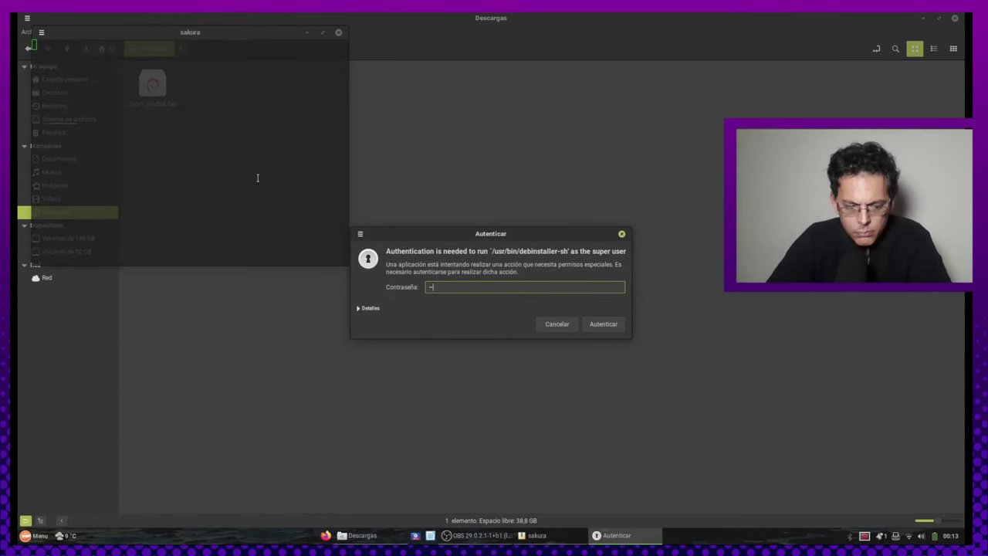
{"action": "key", "text": "Return"}
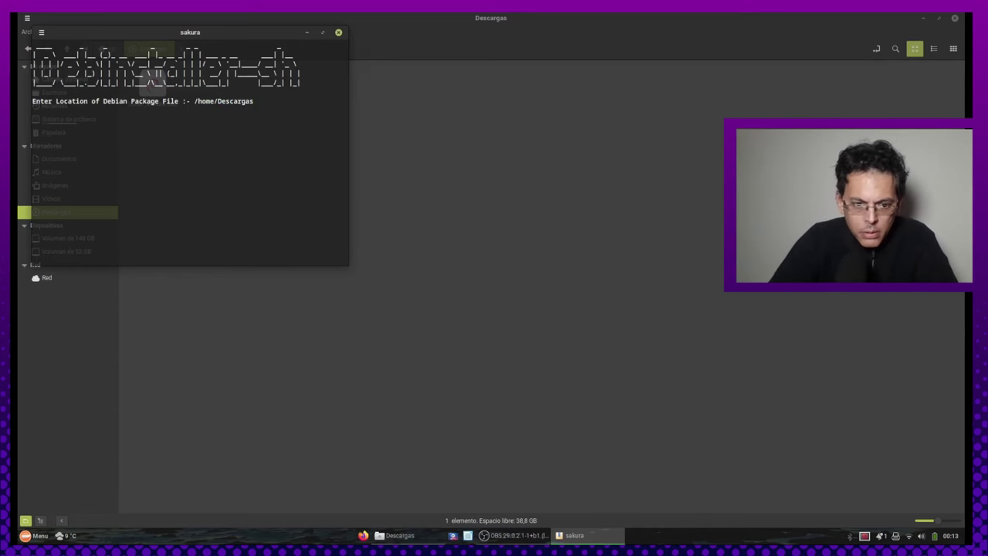
{"action": "key", "text": "Return"}
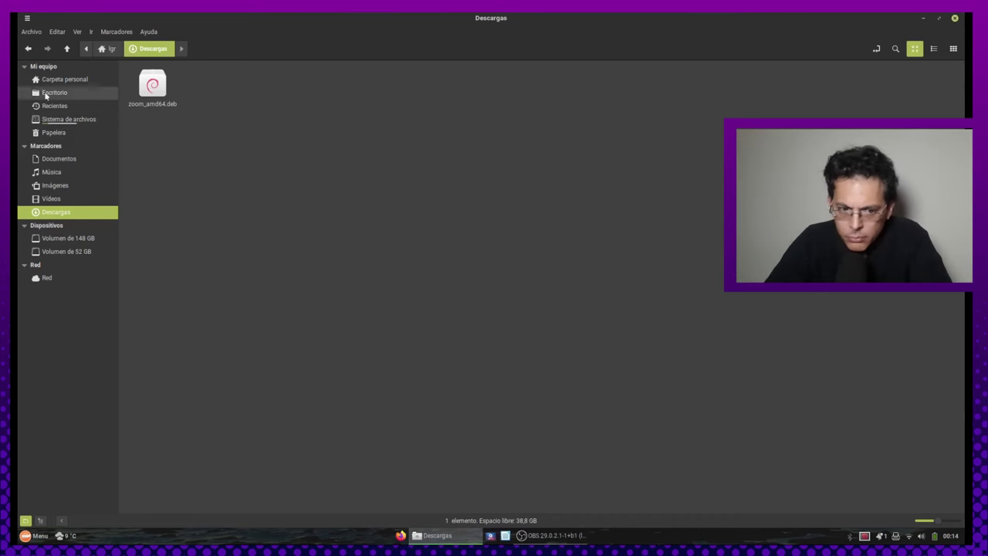
- Open zoom_amd64.deb with Debinstaller-sh, authenticate with the account password to install it, and close the Descargas window
{"action": "right_click", "coordinate": [156, 83]}
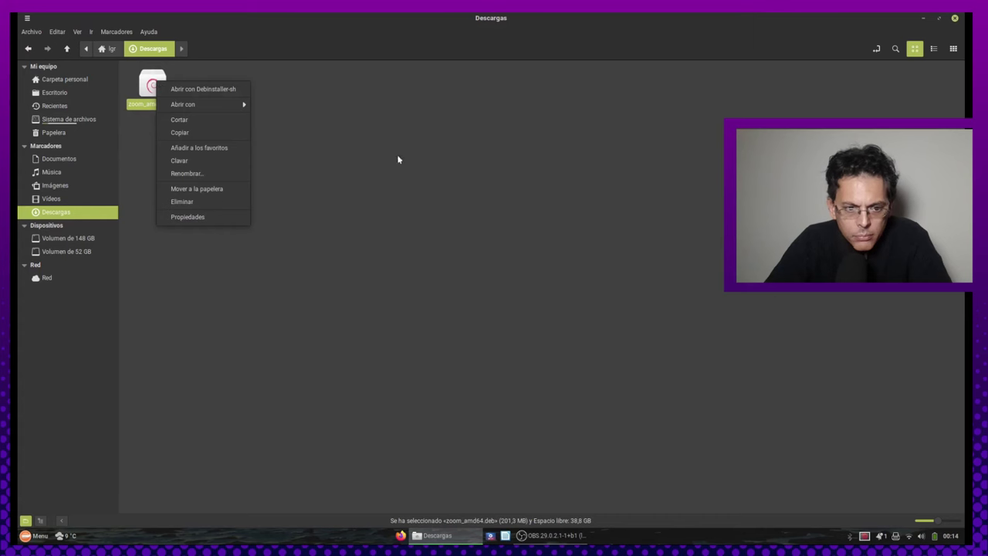
{"action": "left_click", "coordinate": [143, 222]}
{"action": "left_click", "coordinate": [143, 221]}
{"action": "right_click", "coordinate": [151, 87]}
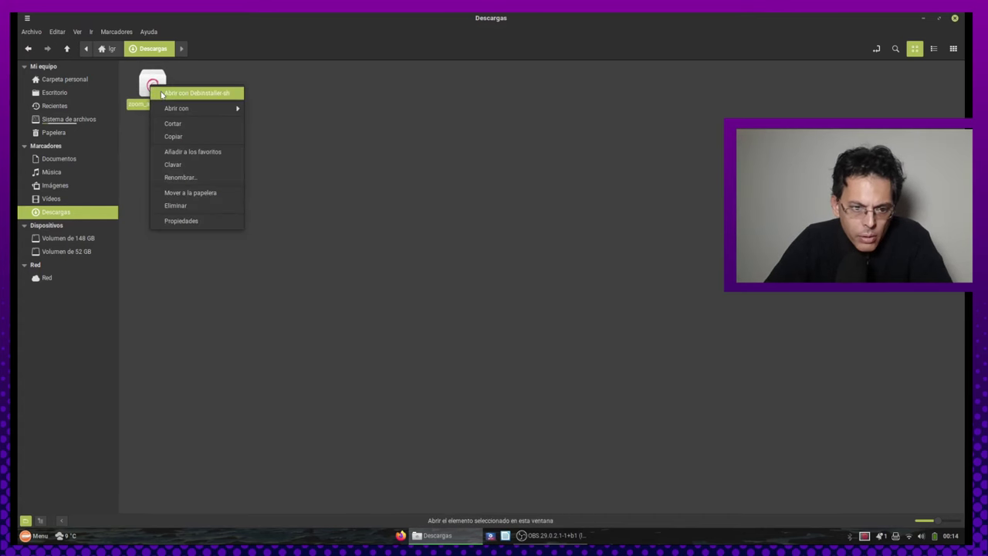
{"action": "left_click", "coordinate": [163, 93]}
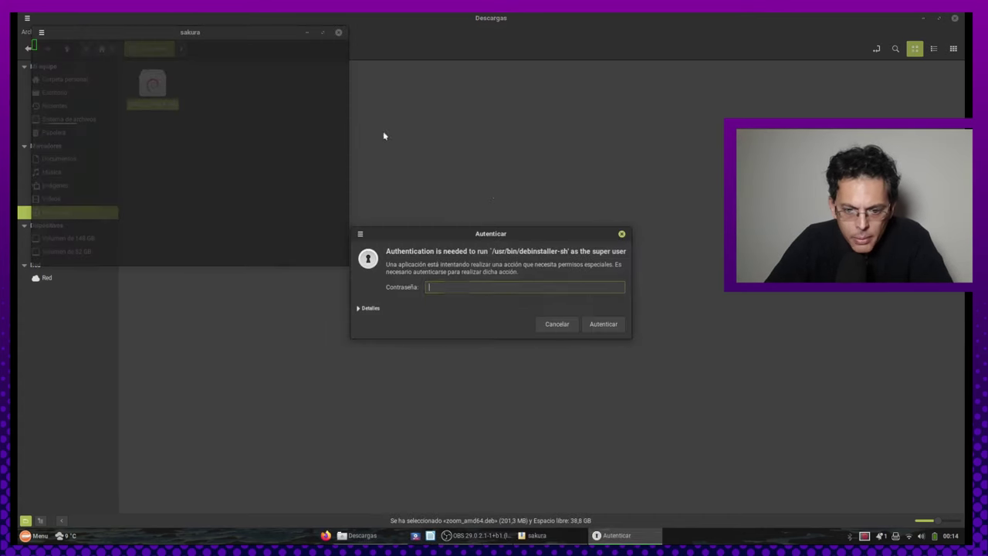
{"action": "key", "text": "Return"}
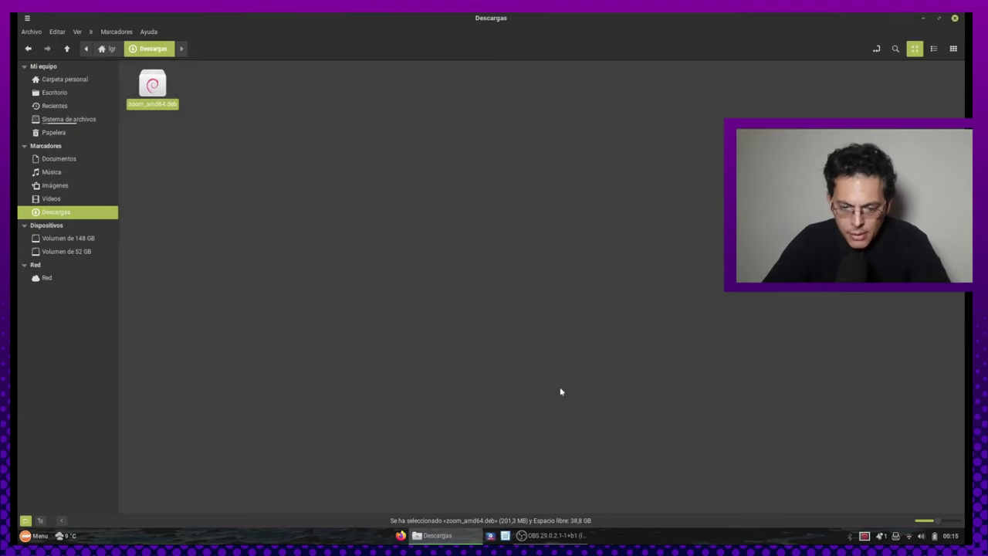
{"action": "left_click", "coordinate": [654, 280]}
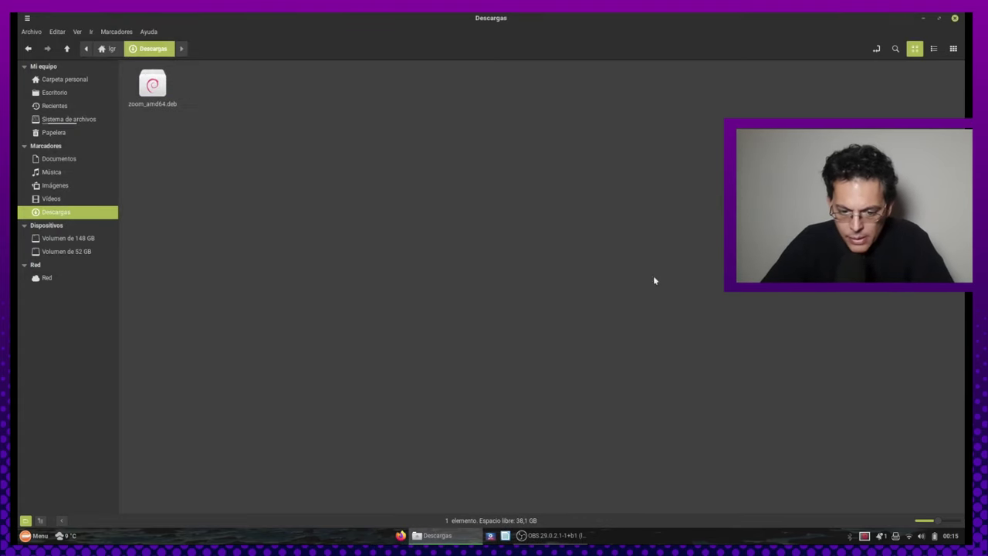
{"action": "left_click", "coordinate": [955, 20]}
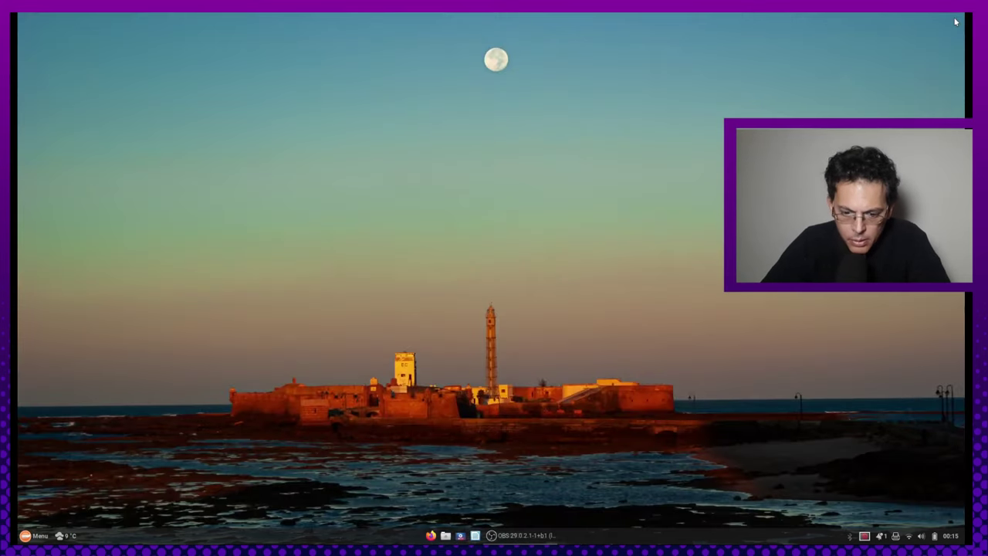
- Open the Sakura terminal and move its window lower on the desktop
{"action": "key", "text": "super"}
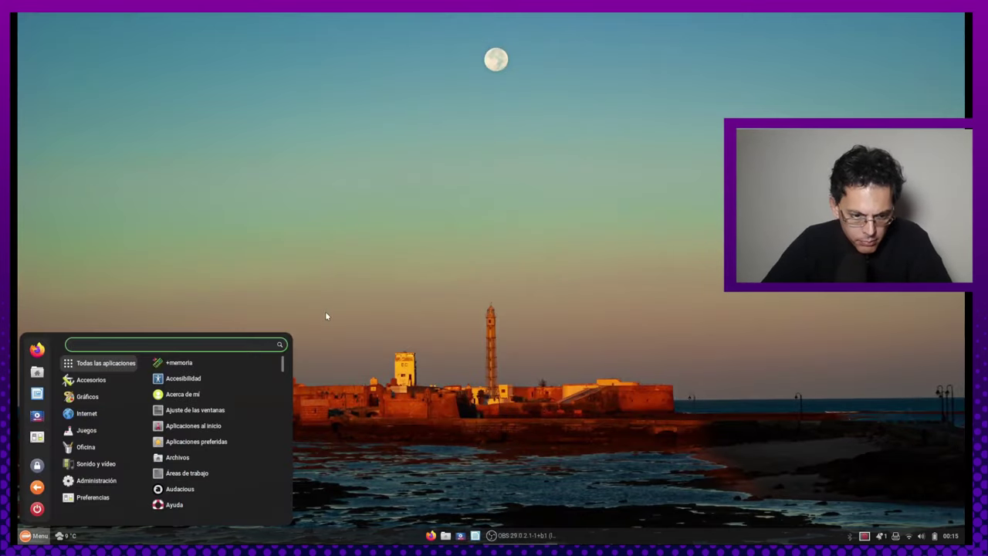
{"action": "type", "text": "saku"}
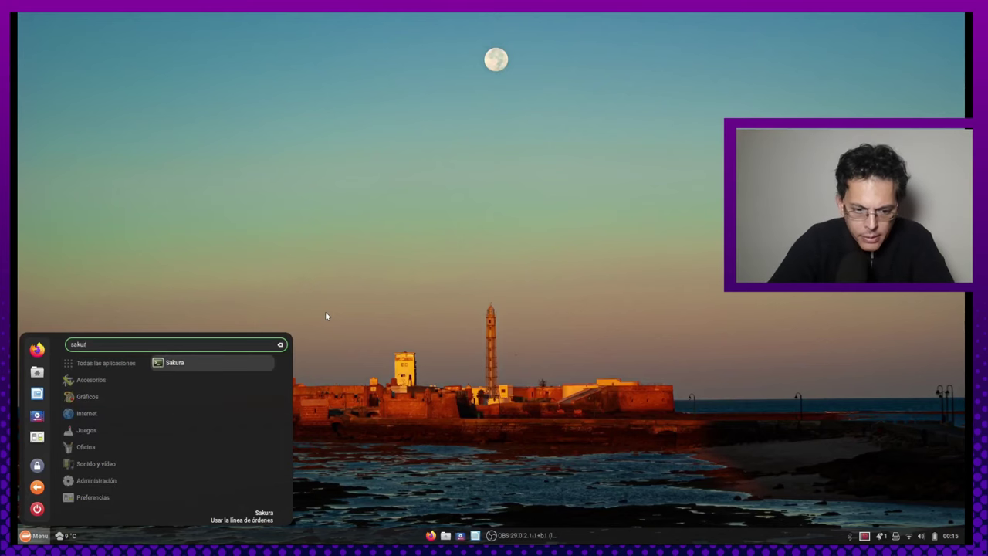
{"action": "type", "text": "r"}
{"action": "key", "text": "Return"}
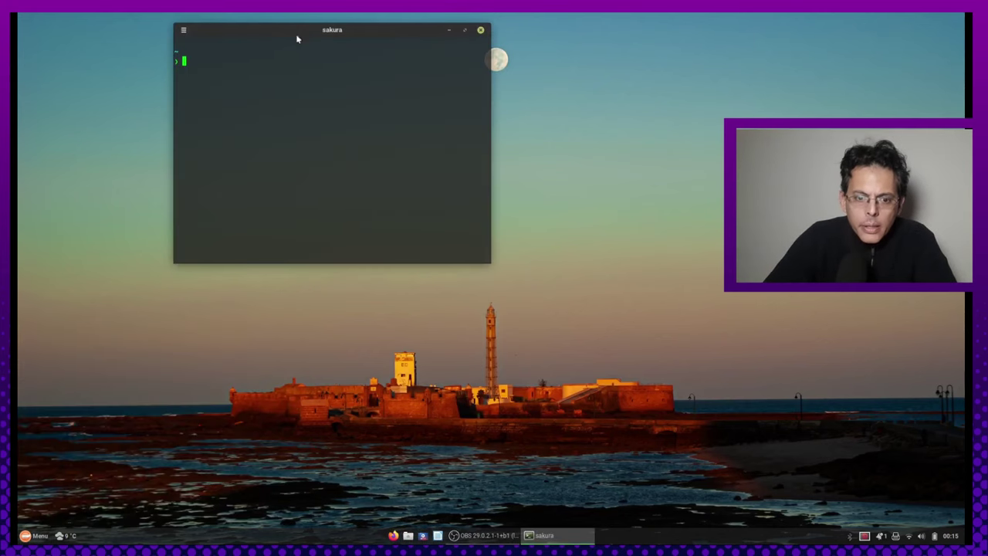
{"action": "left_click_drag", "start_coordinate": [298, 39], "coordinate": [270, 177]}
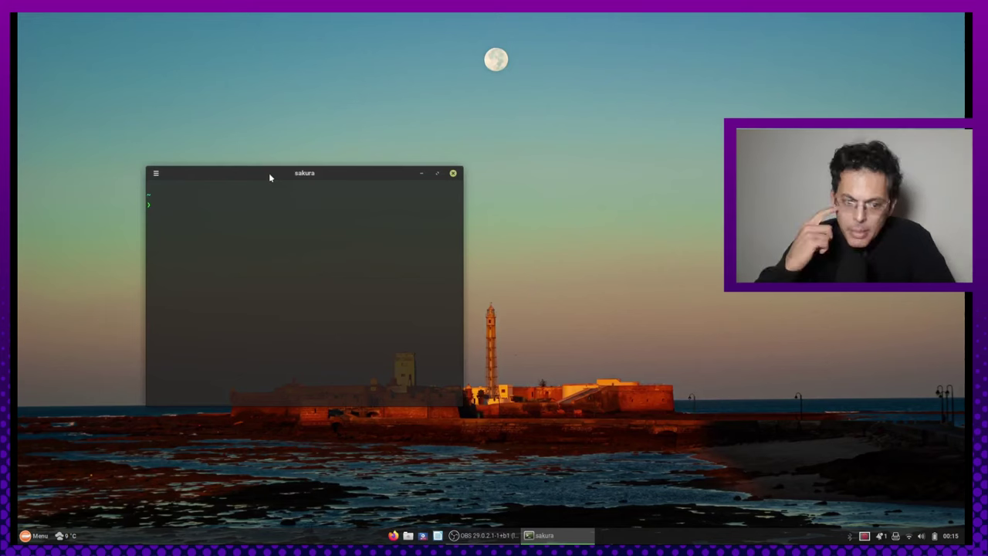
- Fix missing package dependencies by running "sudo apt-get install -f" and entering the account password
{"action": "type", "text": "sudo ap"}
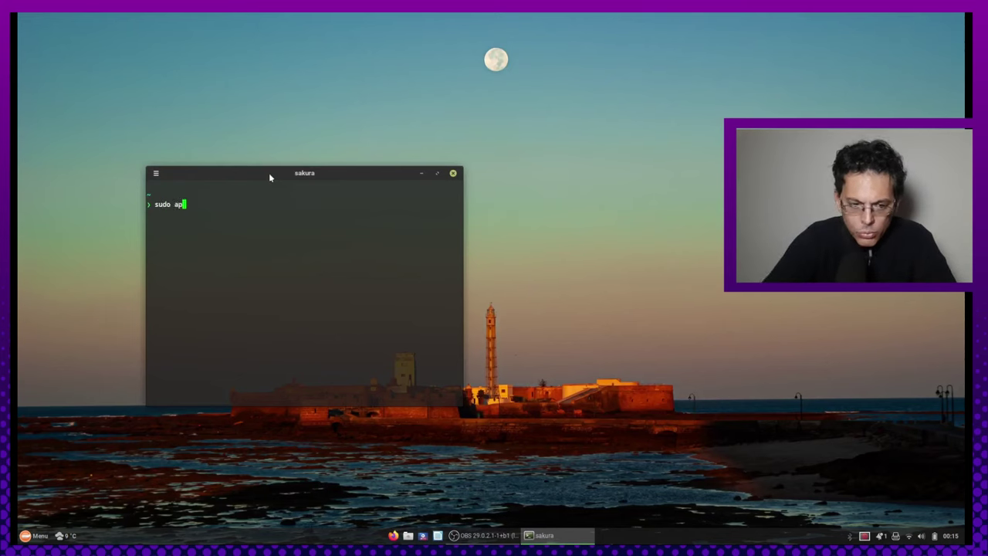
{"action": "type", "text": "t"}
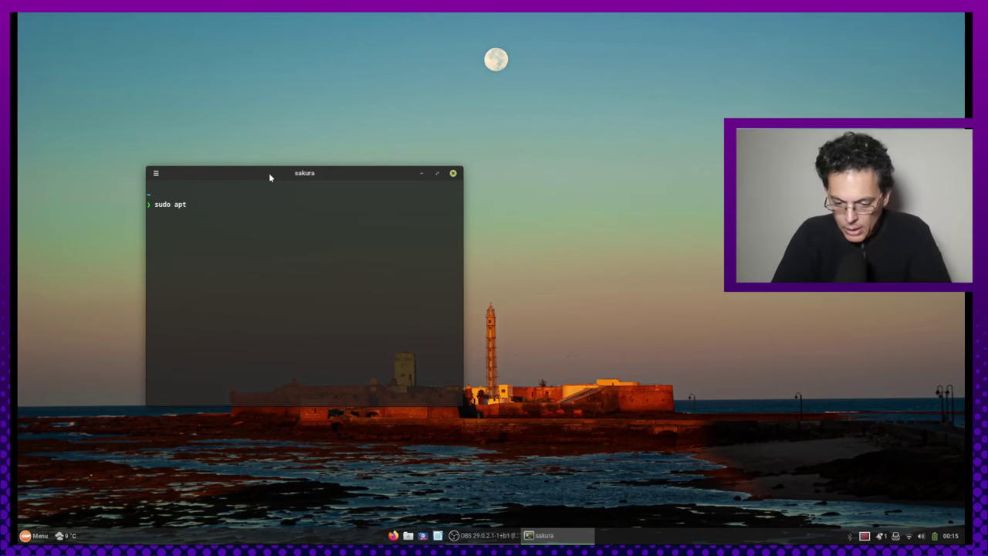
{"action": "type", "text": "-"}
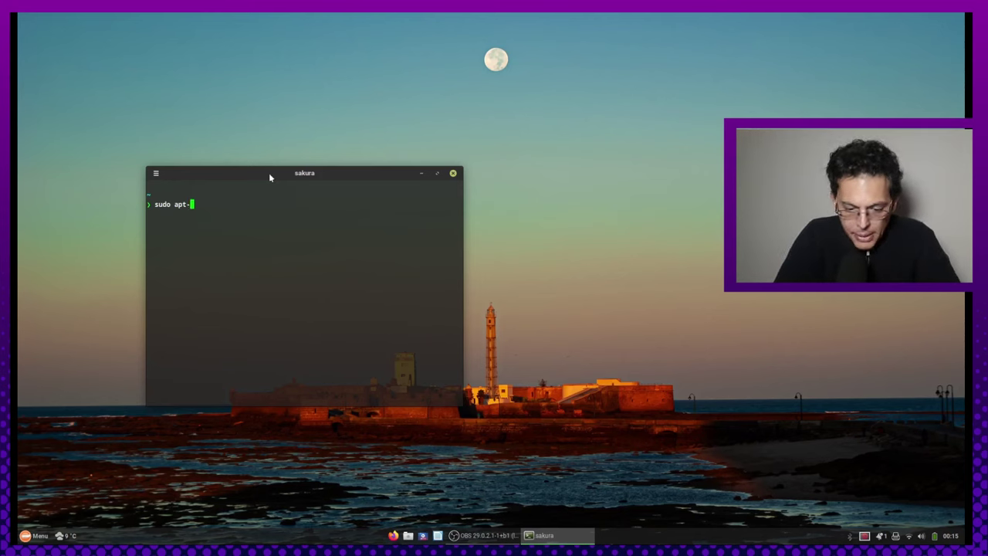
{"action": "type", "text": "get install "}
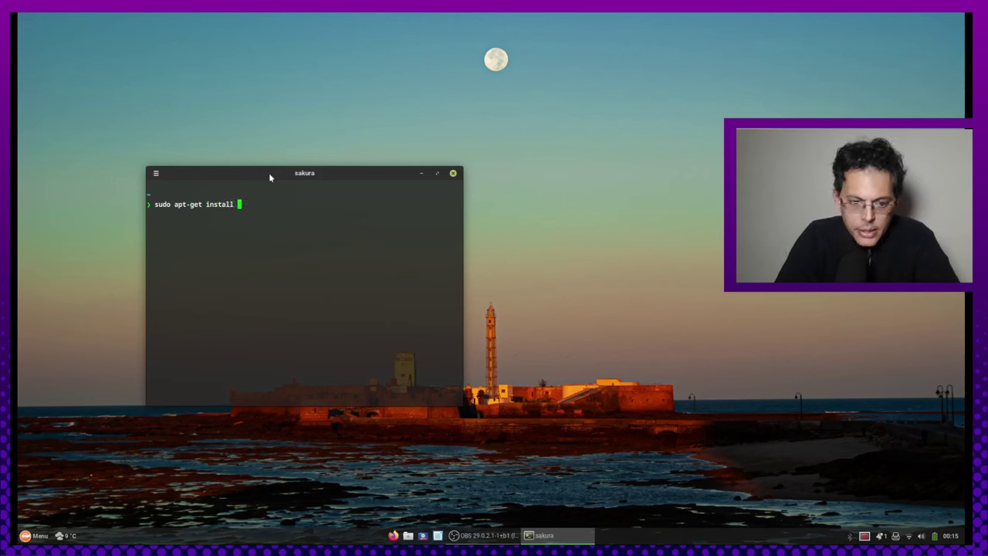
{"action": "type", "text": "-f"}
{"action": "key", "text": "Return"}
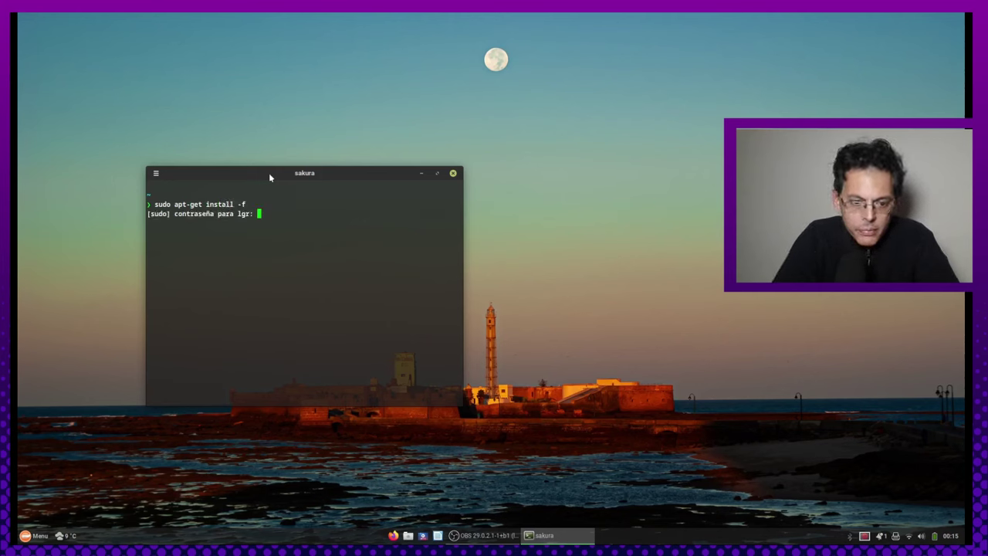
{"action": "key", "text": "Return"}
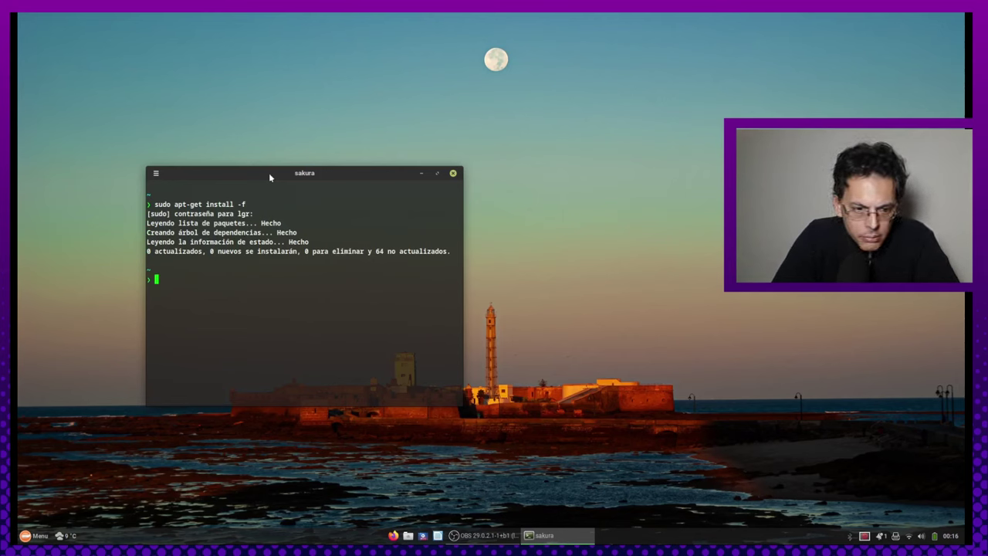
- Launch Zoom to check that it starts, and close its window
{"action": "key", "text": "super"}
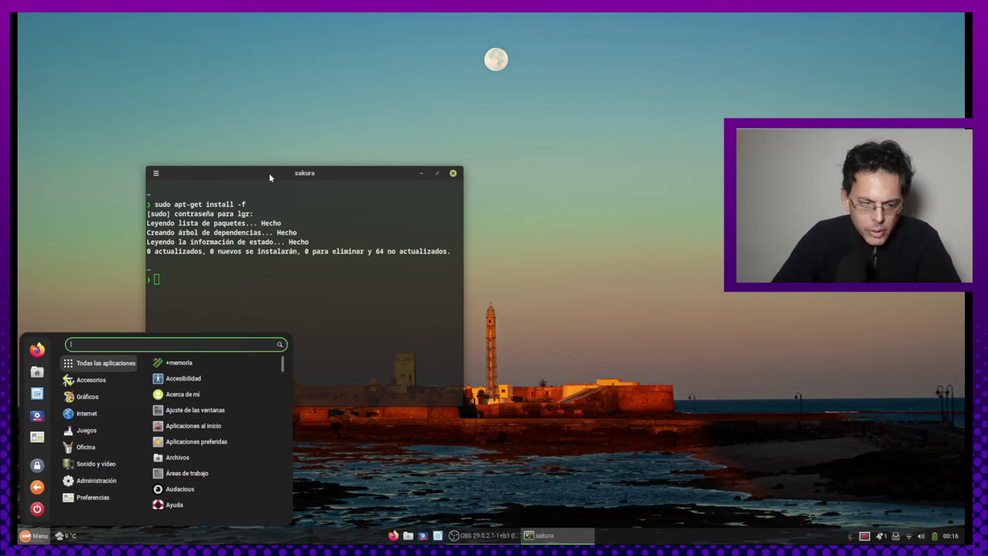
{"action": "type", "text": "zoom"}
{"action": "key", "text": "Return"}
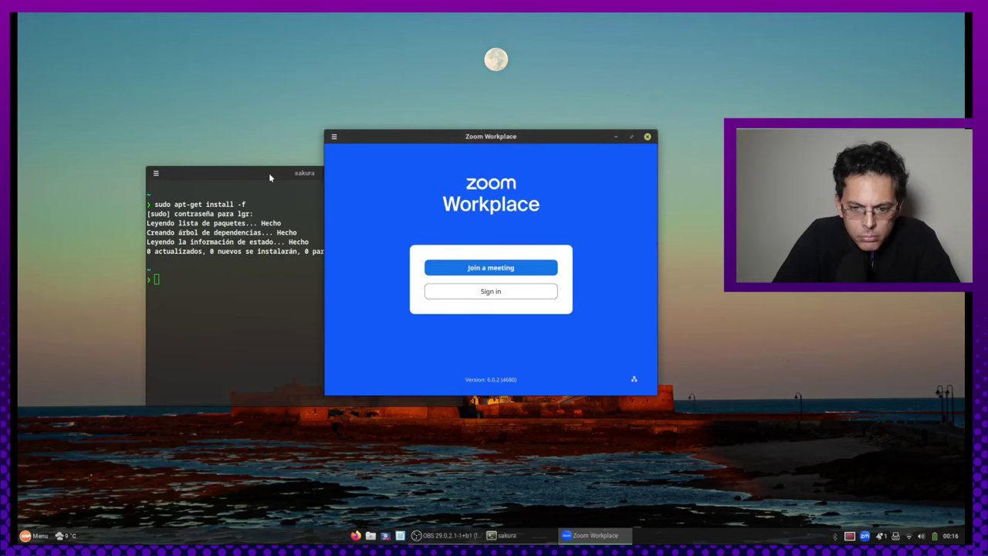
{"action": "left_click", "coordinate": [648, 137]}
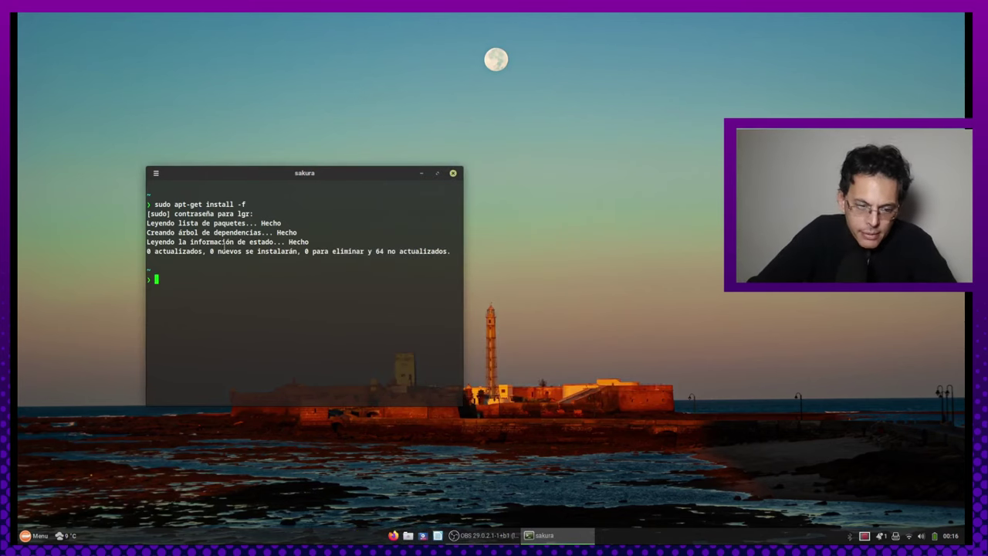
- Close the Sakura terminal and look through the full list of installed applications
{"action": "left_click", "coordinate": [454, 176]}
{"action": "key", "text": "super"}
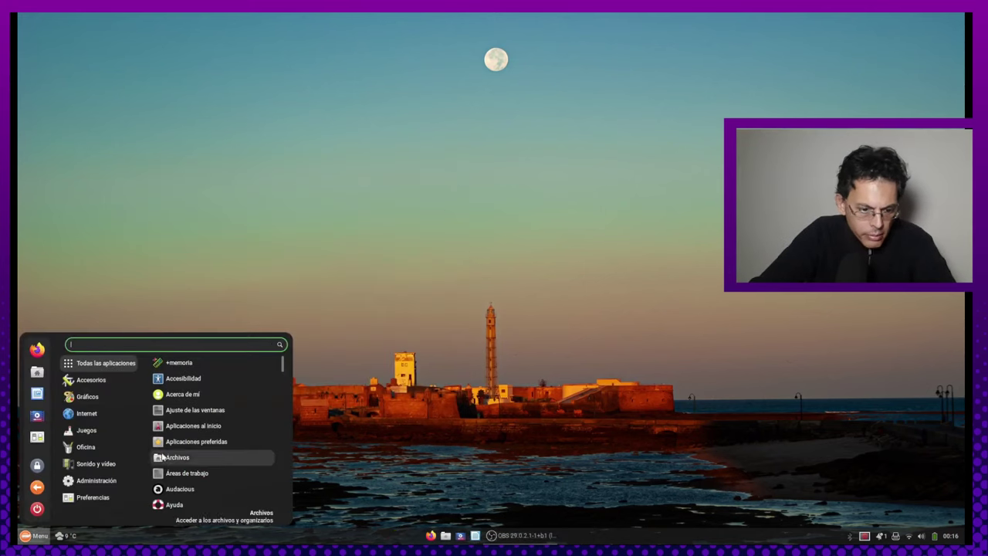
{"action": "scroll", "coordinate": [218, 421], "scroll_direction": "down", "scroll_amount": 5}
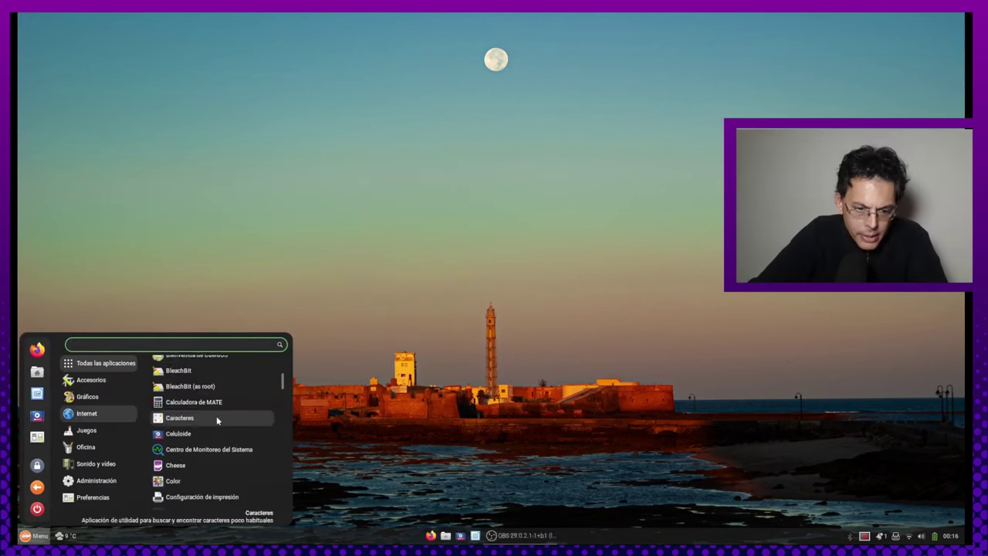
{"action": "scroll", "coordinate": [217, 421], "scroll_direction": "down", "scroll_amount": 5}
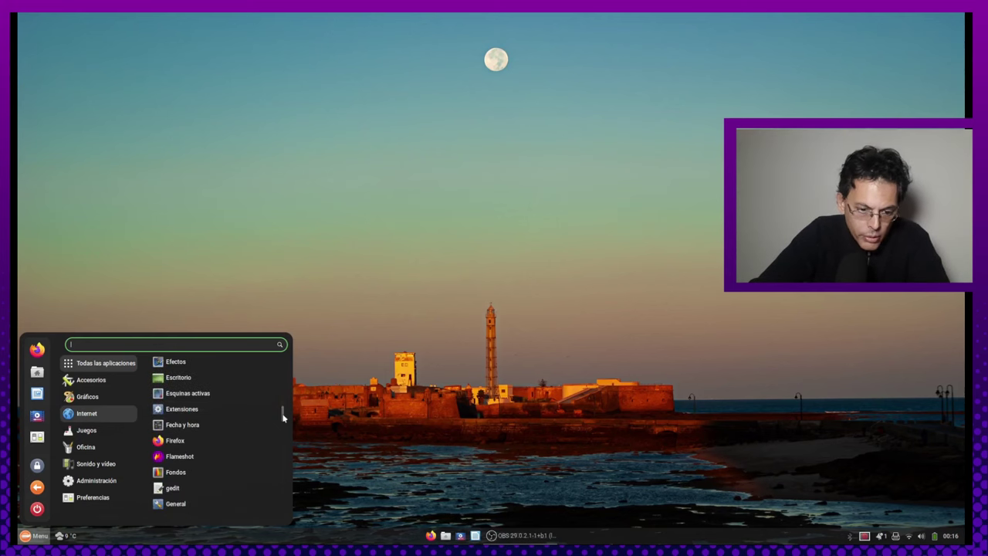
{"action": "left_click_drag", "start_coordinate": [283, 418], "coordinate": [284, 351]}
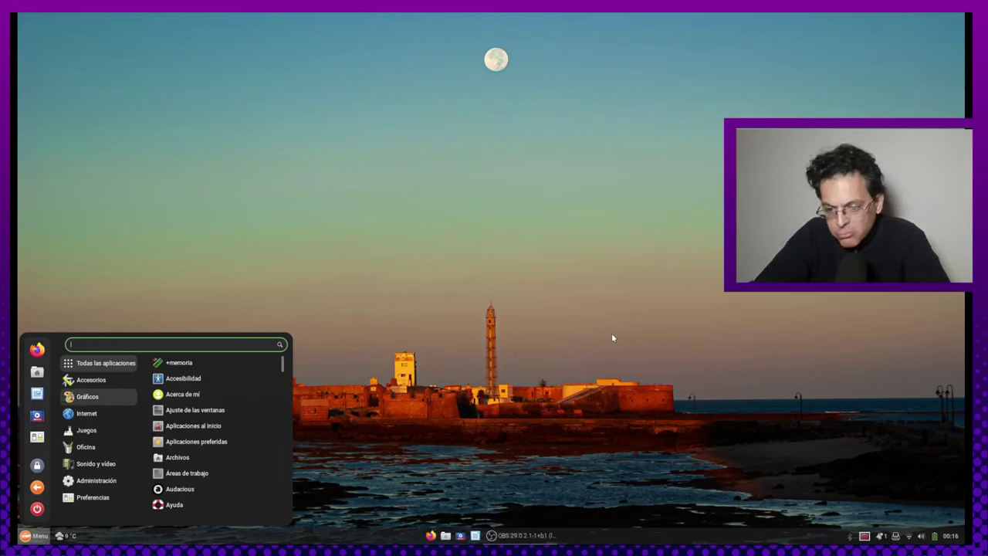
{"action": "left_click", "coordinate": [586, 337]}
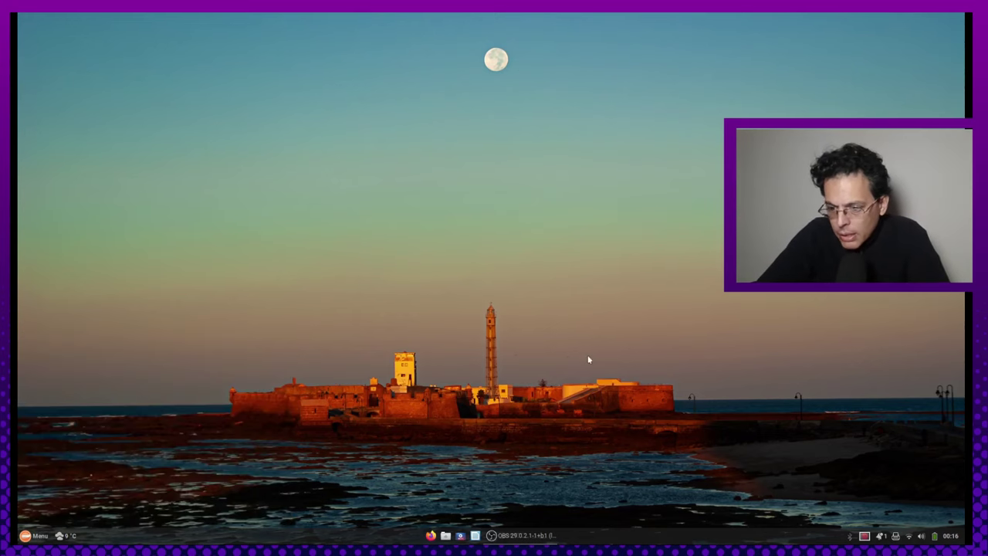
{"action": "left_click", "coordinate": [952, 535]}
{"action": "left_click", "coordinate": [954, 532]}
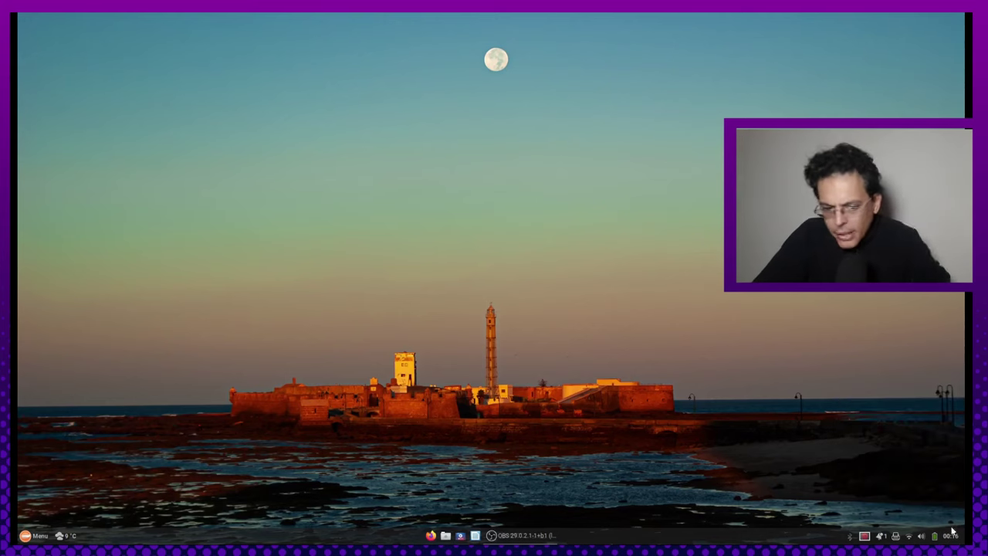